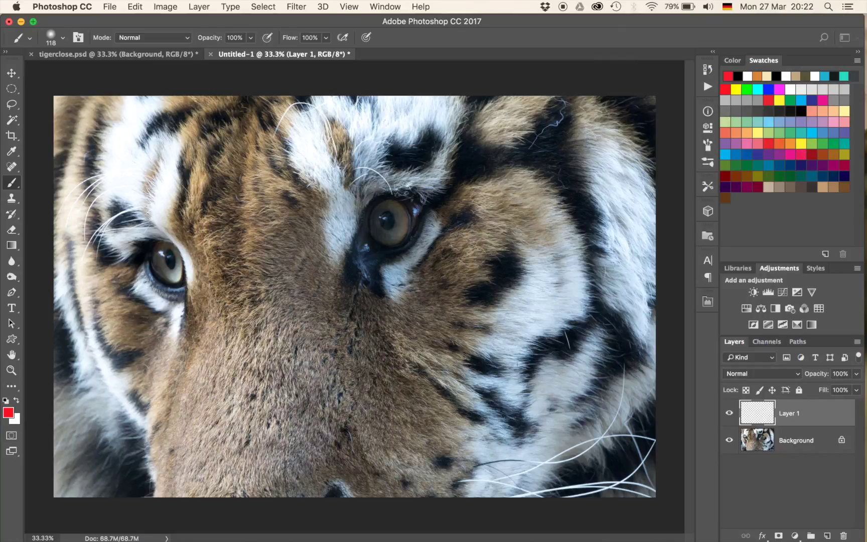
Circle in red the stray hairs on the right cheek, the dark stripe above the right eye, the nose and the forehead
mouse_move(562, 309)
left_mouse_down()
mouse_move(536, 330)
mouse_move(576, 370)
mouse_move(588, 353)
mouse_move(556, 309)
left_mouse_up()
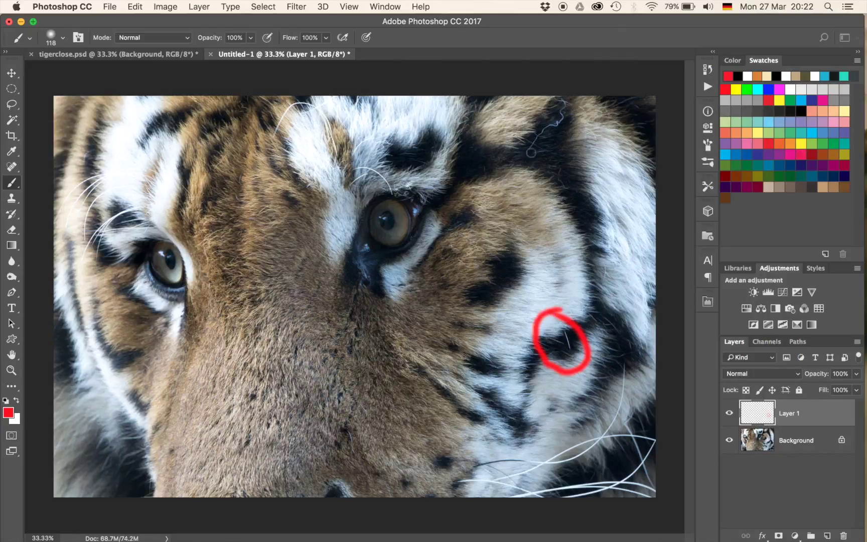
mouse_move(504, 120)
left_mouse_down()
mouse_move(540, 98)
mouse_move(547, 159)
mouse_move(584, 114)
mouse_move(582, 98)
left_mouse_up()
left_click_drag(357, 426, 375, 432)
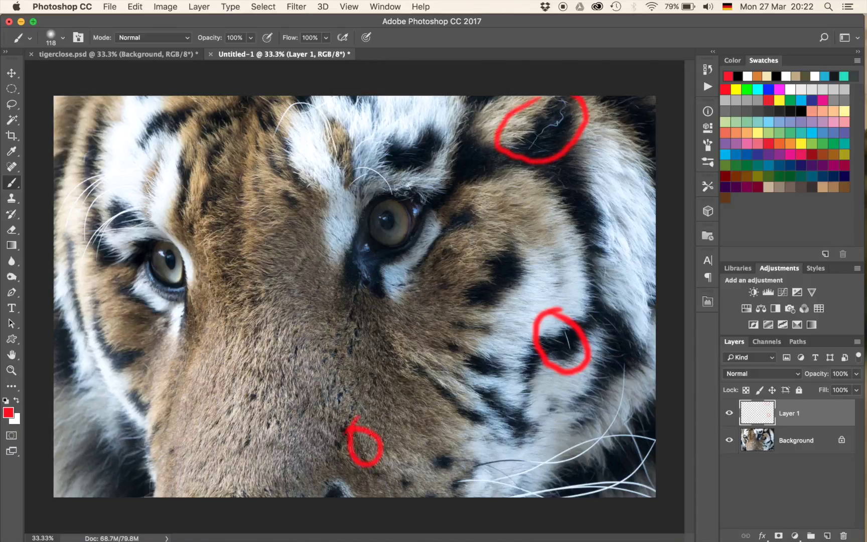
left_click_drag(357, 381, 376, 404)
mouse_move(262, 138)
left_mouse_down()
mouse_move(284, 96)
mouse_move(287, 150)
mouse_move(267, 140)
left_mouse_up()
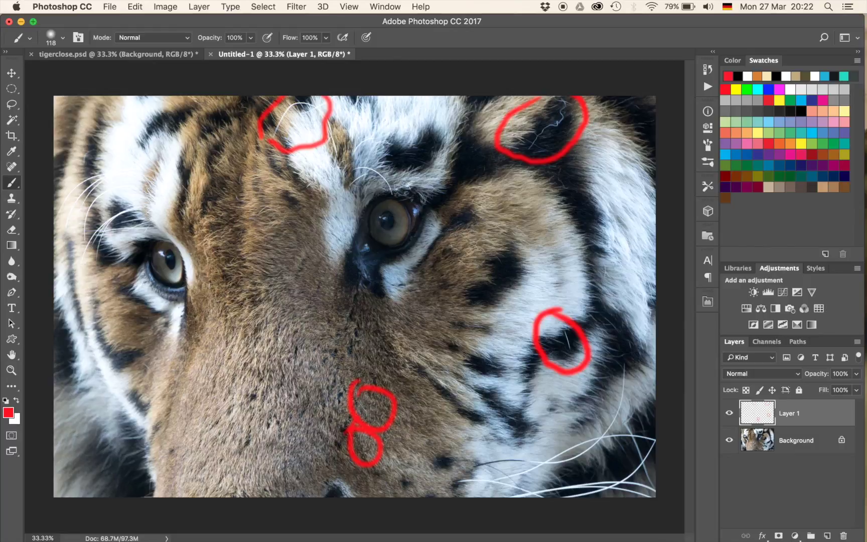
Mark the lit side of the right eye's iris with red strokes along its outer edge and beside the pupil
scroll(376, 221, "up", 6)
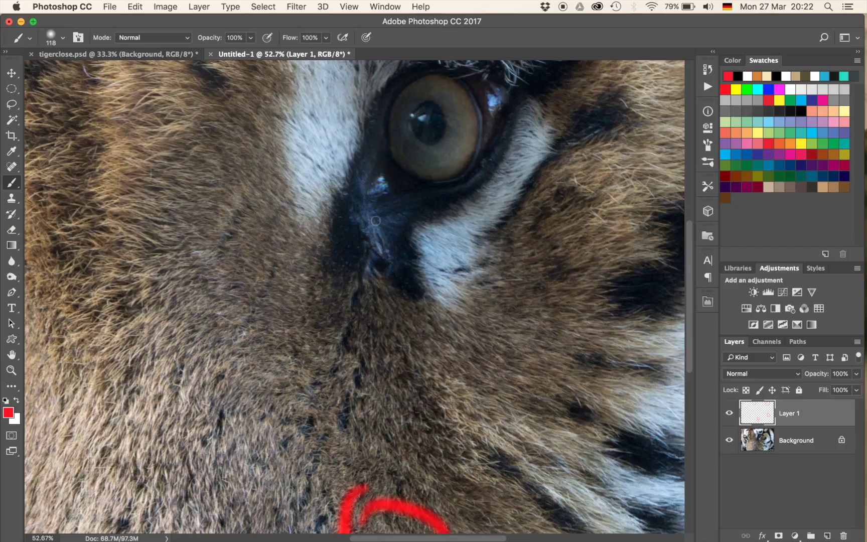
scroll(375, 220, "up", 4)
scroll(376, 220, "right", 2)
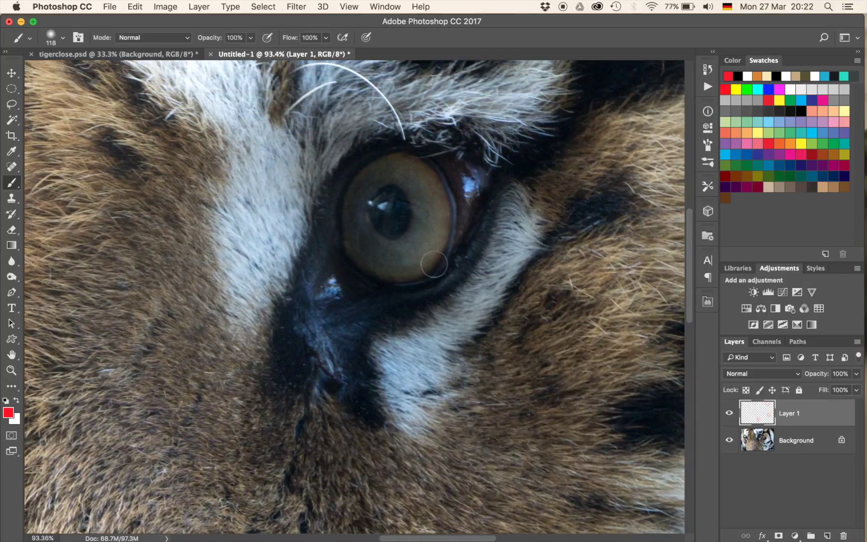
mouse_move(401, 277)
left_mouse_down()
mouse_move(431, 271)
mouse_move(450, 239)
mouse_move(452, 200)
mouse_move(430, 184)
left_mouse_up()
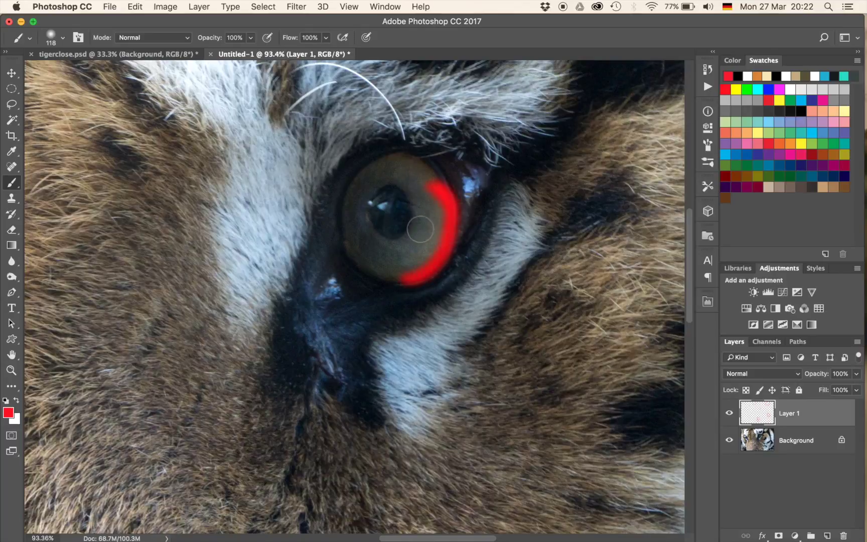
mouse_move(397, 248)
left_mouse_down()
mouse_move(411, 237)
mouse_move(409, 250)
left_mouse_up()
mouse_move(421, 205)
left_mouse_down()
mouse_move(415, 230)
mouse_move(423, 220)
mouse_move(444, 229)
mouse_move(412, 250)
left_mouse_up()
Draw a red diagonal arrow across the face, then mark the left brow whiskers and the fur near the lower right whiskers
scroll(368, 271, "down", 5)
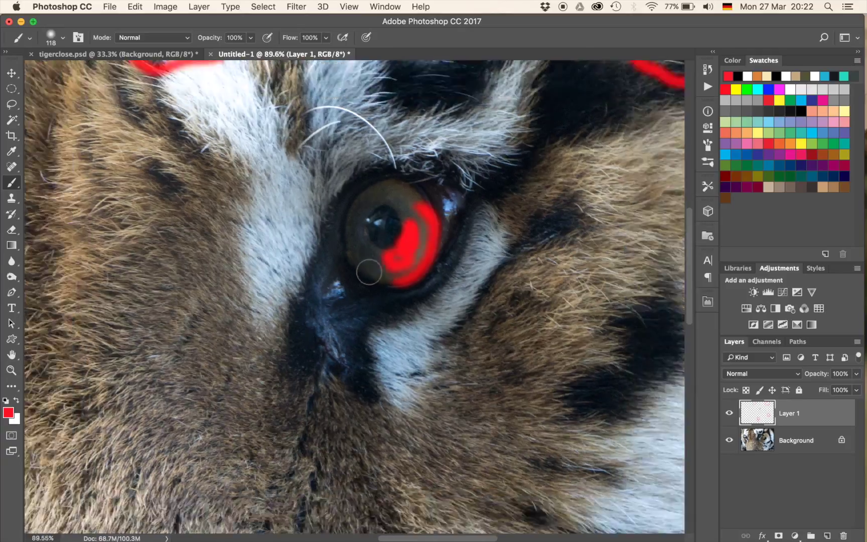
scroll(364, 278, "down", 5)
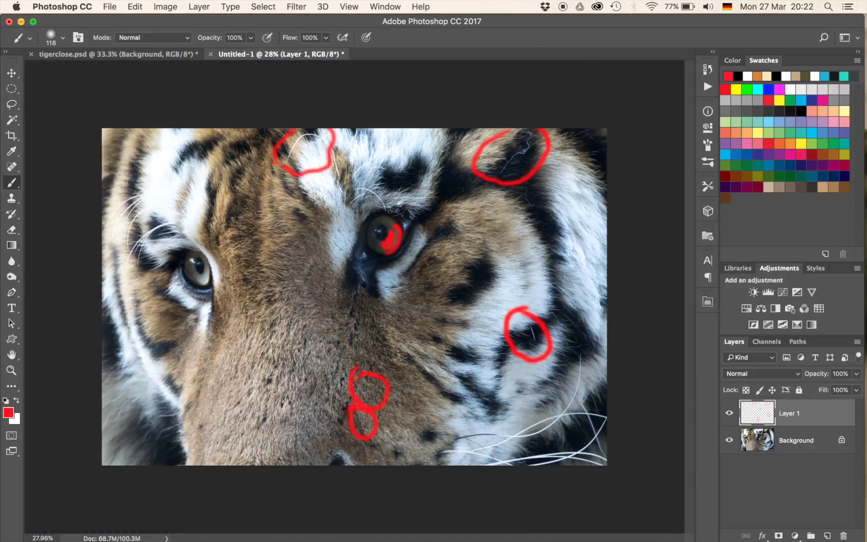
left_click_drag(140, 162, 506, 373)
mouse_move(463, 309)
left_mouse_down()
mouse_move(500, 389)
mouse_move(425, 390)
left_mouse_up()
mouse_move(125, 199)
left_mouse_down()
mouse_move(139, 262)
mouse_move(172, 283)
left_mouse_up()
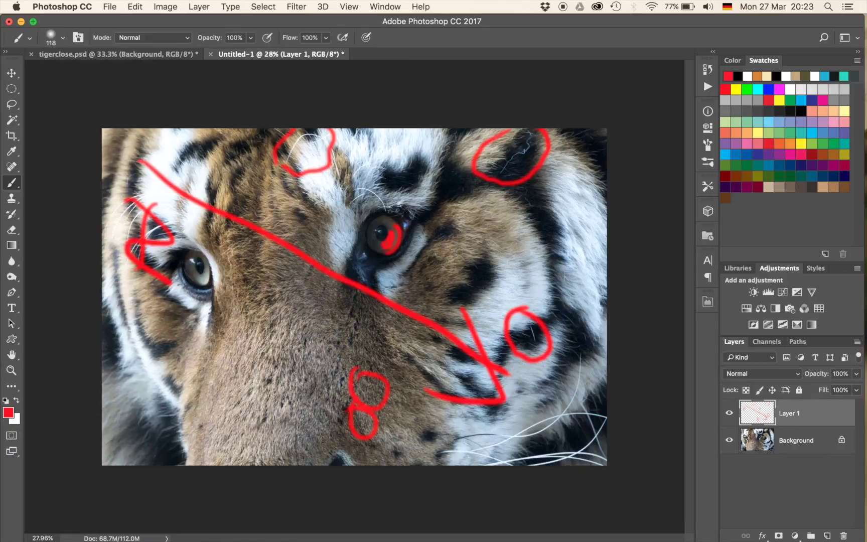
left_click_drag(546, 394, 566, 404)
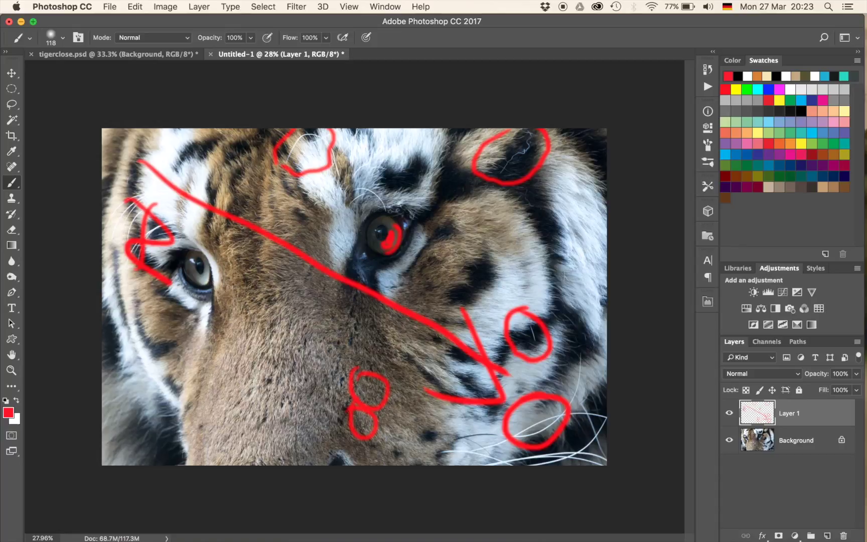
Undo all the red annotation strokes and the layer they were painted on
key("super+alt+z")
key("super+alt+z")
key("super+alt+z")
key("super+alt+z")
key("super+alt+z")
key("super+alt+z")
key("super+alt+z")
key("super+alt+z")
key("super+alt+z")
key("super+alt+z")
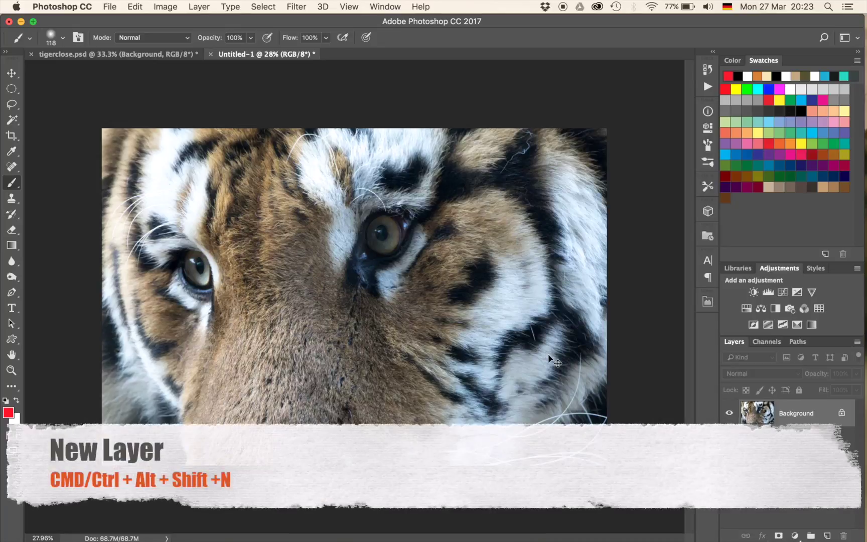
On a new empty layer, remove the short white hair from the right cheek's black stripe with the Spot Healing Brush
key("super+alt+shift+n")
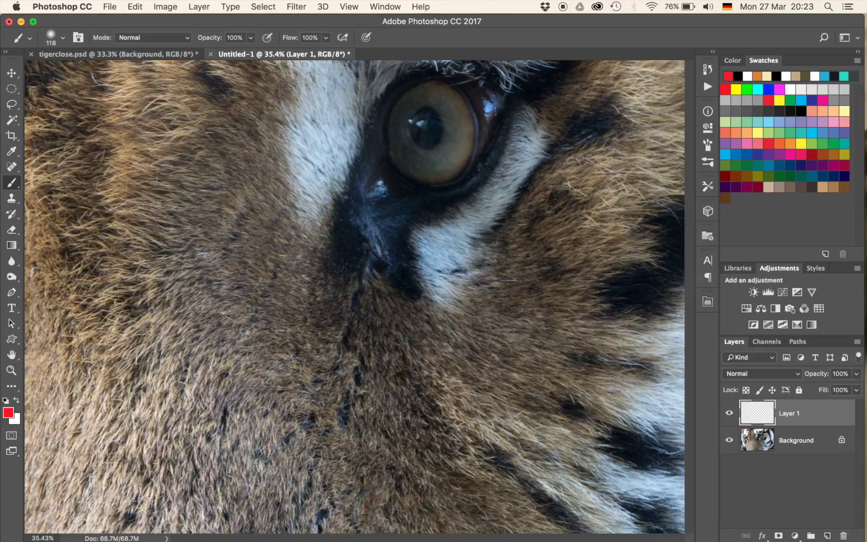
scroll(419, 330, "down", 5)
scroll(419, 331, "up", 10)
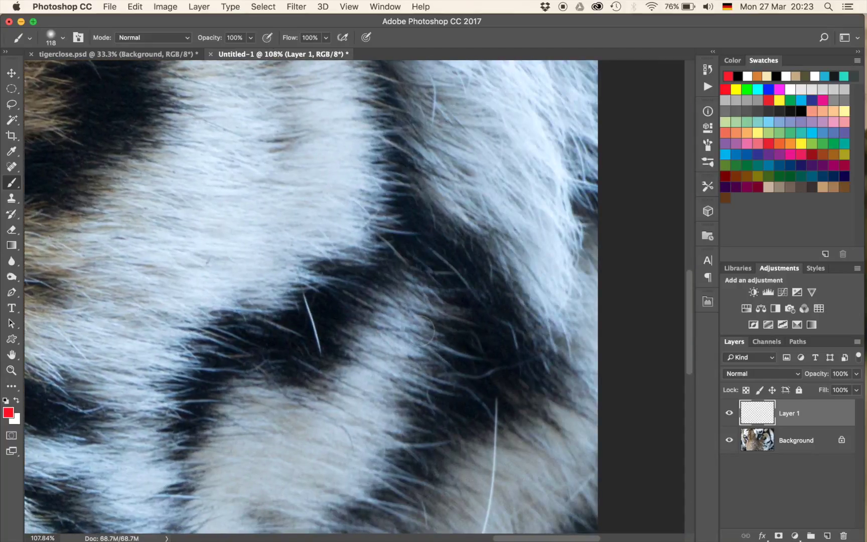
left_click(11, 168)
left_click(62, 167)
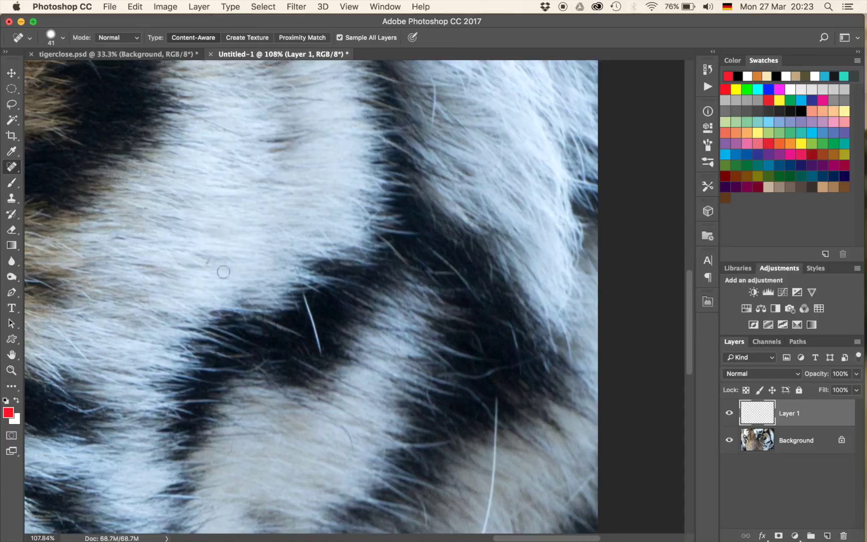
left_click_drag(305, 298, 320, 359)
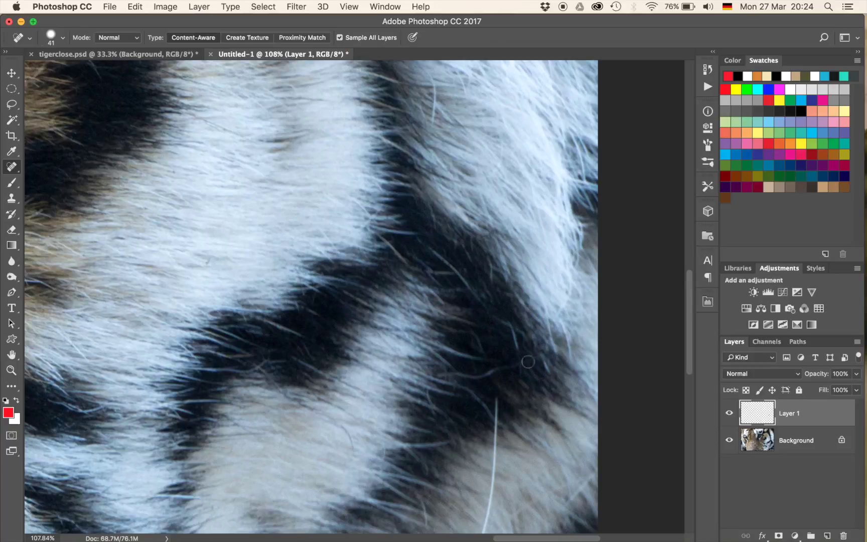
Heal the two stray hairs on the lower part of the nose
scroll(223, 332, "down", 4)
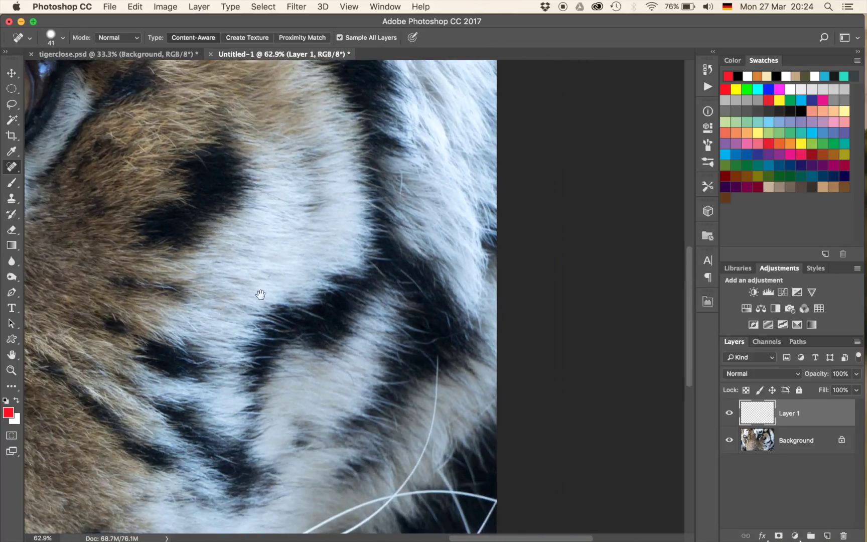
scroll(270, 278, "left", 5)
scroll(281, 259, "down", 10)
scroll(233, 275, "up", 5)
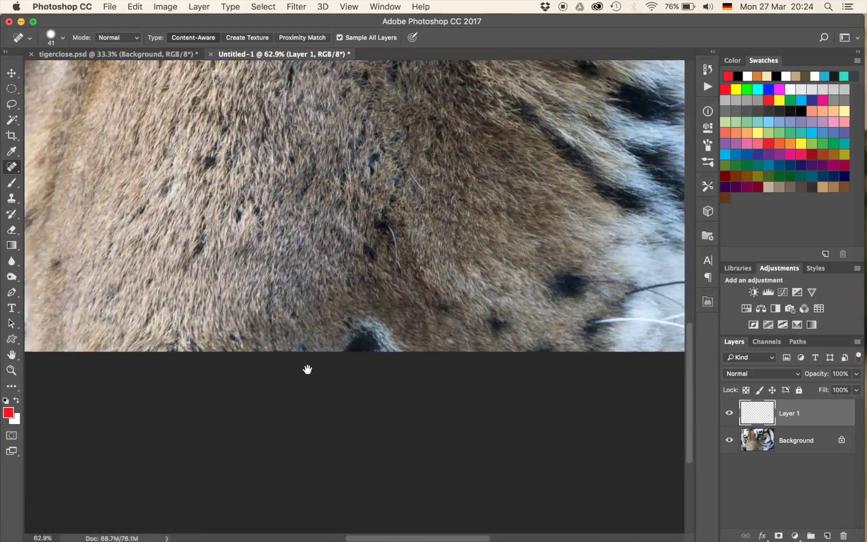
scroll(306, 367, "left", 5)
left_click_drag(386, 282, 391, 328)
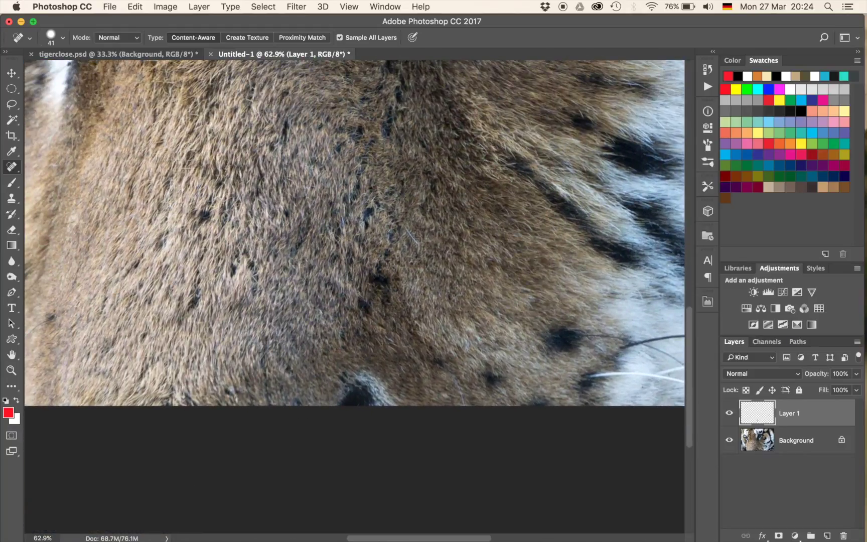
Heal the long curved white hair at the top of the forehead and clean up its remnants along the image edge
scroll(321, 303, "up", 3)
scroll(321, 303, "right", 2)
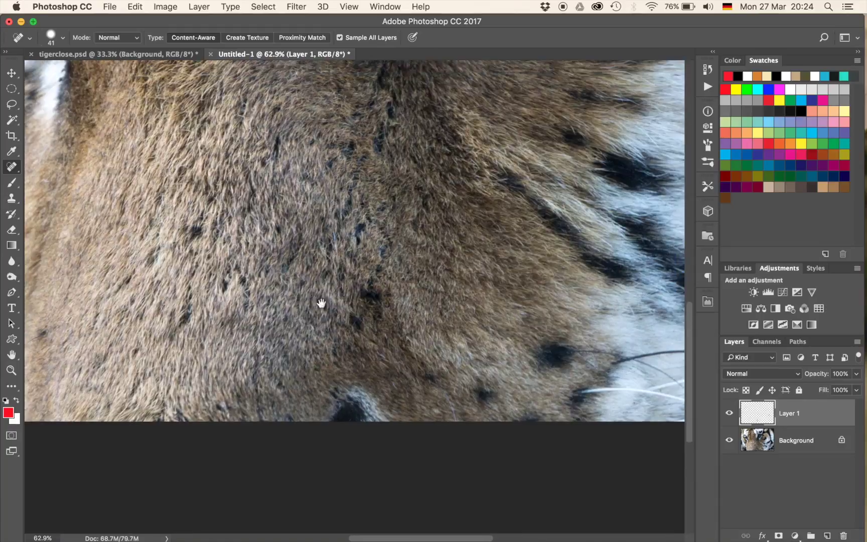
scroll(321, 303, "up", 15)
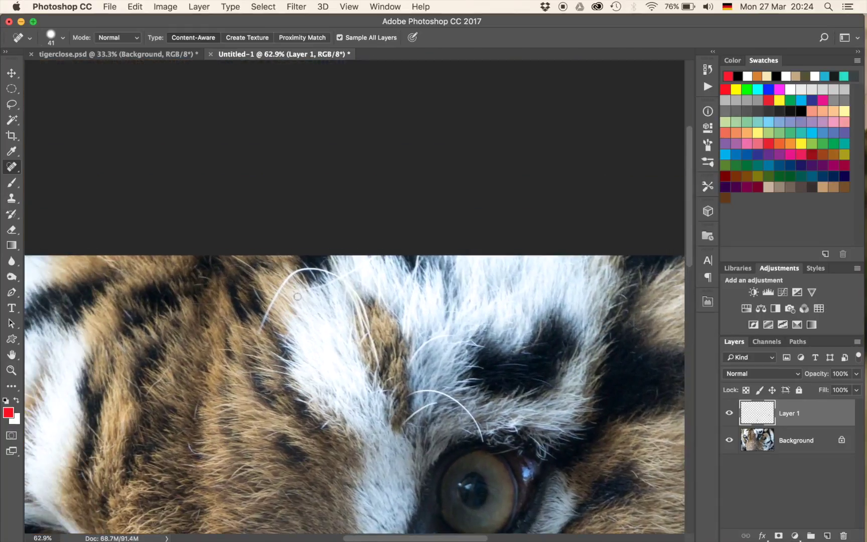
mouse_move(280, 315)
left_mouse_down()
mouse_move(266, 326)
mouse_move(282, 290)
mouse_move(305, 279)
mouse_move(391, 261)
left_mouse_up()
left_click_drag(282, 288, 283, 279)
left_click(290, 265)
left_click(297, 269)
left_click(323, 282)
left_click(289, 257)
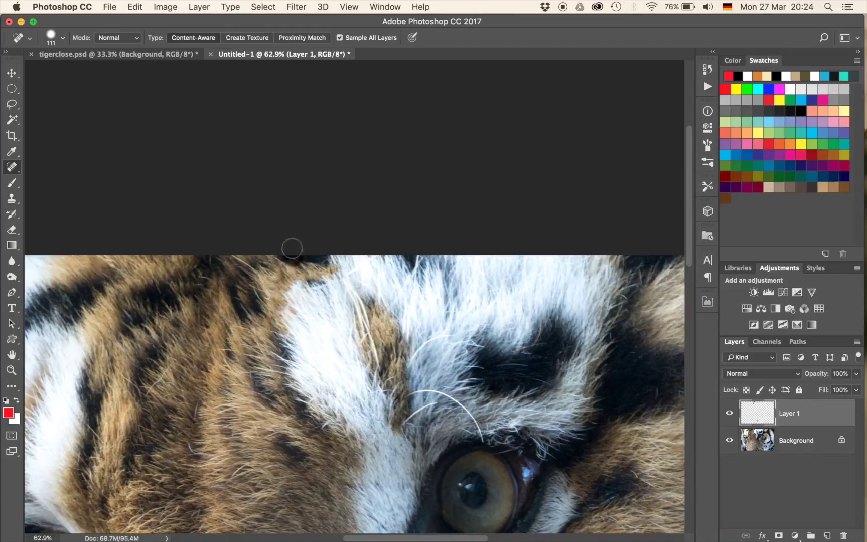
Heal the wavy light hair across the black stripe above and right of the right eye
left_click_drag(263, 337, 276, 303)
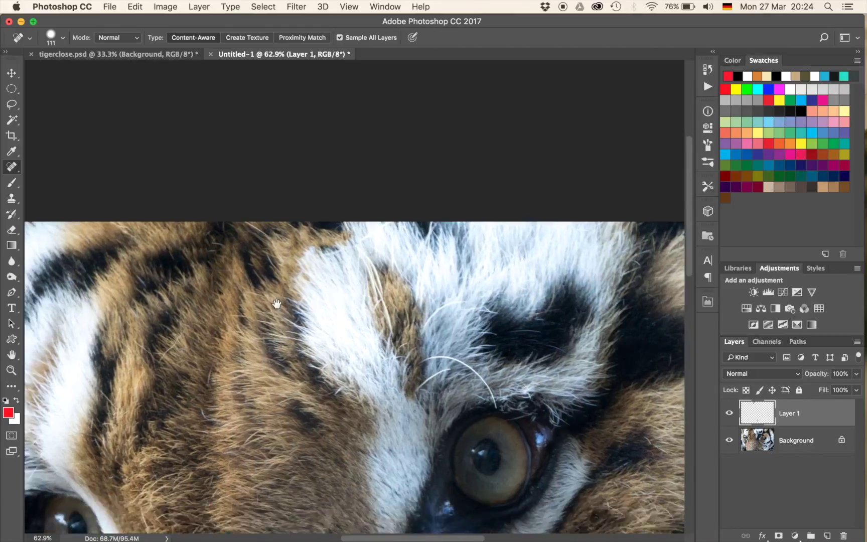
scroll(276, 303, "down", 3)
scroll(344, 340, "down", 10)
scroll(363, 428, "up", 10)
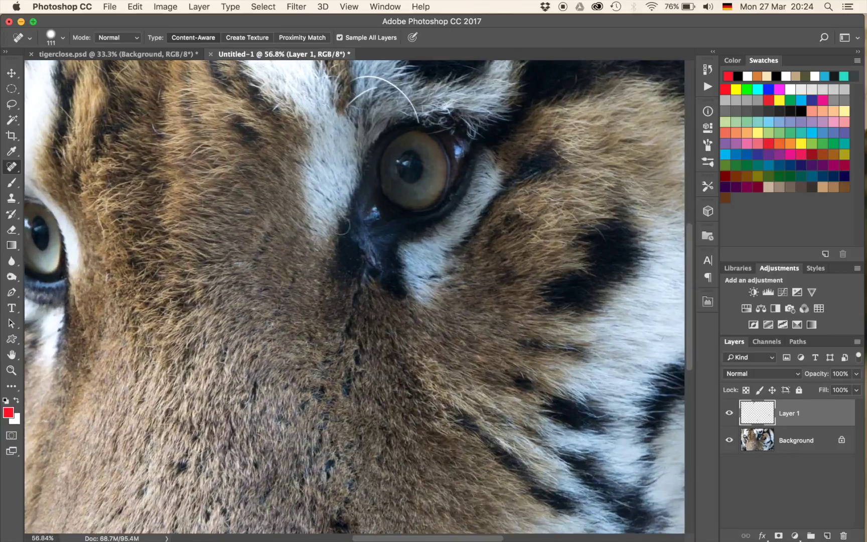
scroll(548, 245, "up", 5)
scroll(548, 245, "right", 6)
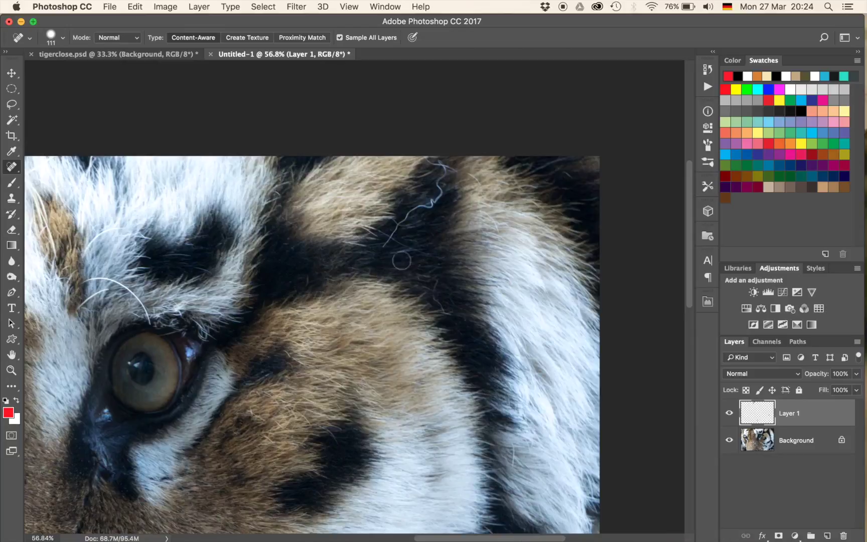
mouse_move(407, 258)
left_mouse_down()
mouse_move(384, 247)
mouse_move(438, 196)
mouse_move(447, 173)
mouse_move(422, 158)
left_mouse_up()
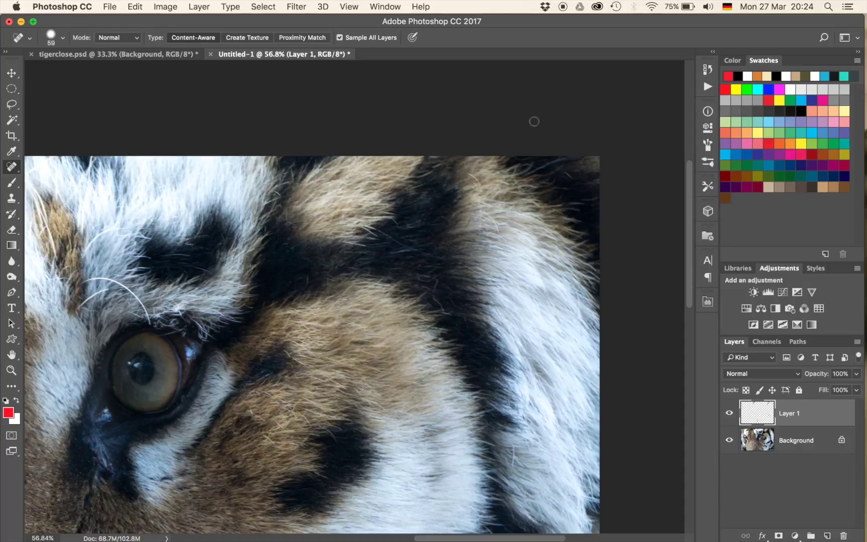
Toggle Layer 1 to compare the retouching with the original, leave it hidden, and add a new empty layer above it
scroll(535, 122, "down", 5)
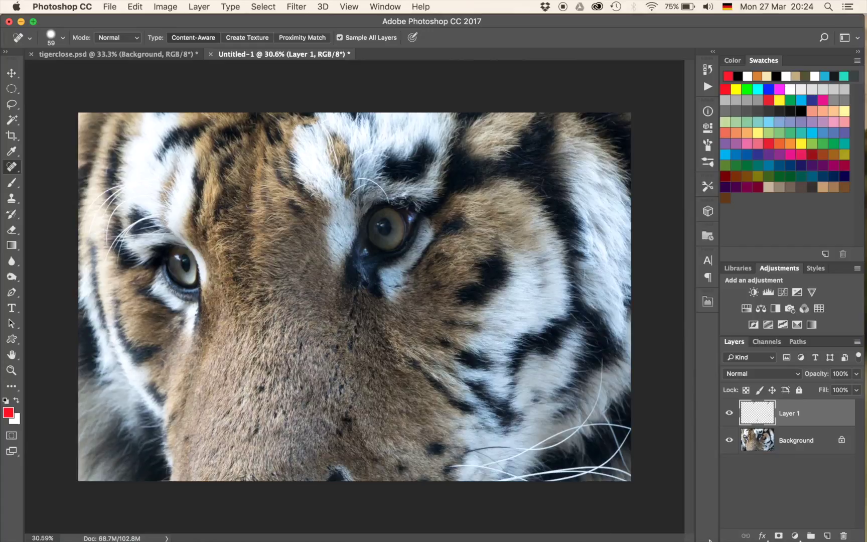
left_click(729, 413)
left_click(728, 413)
left_click(728, 413)
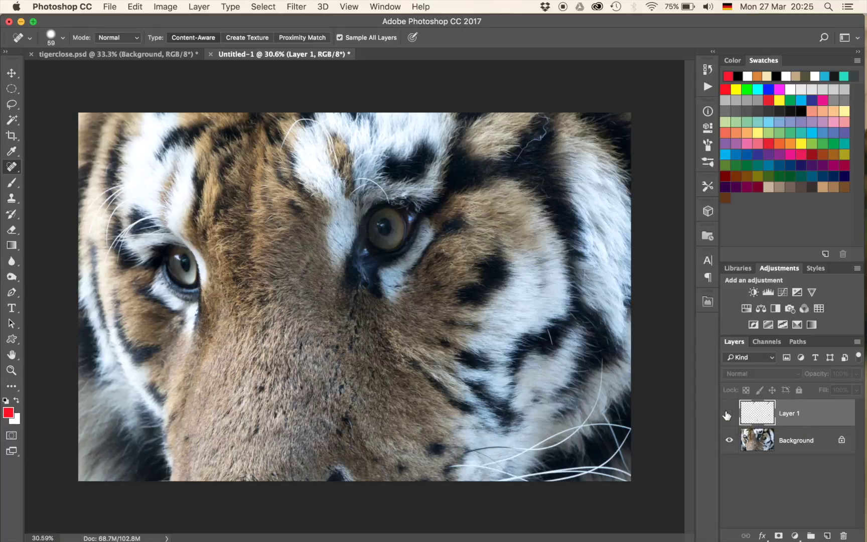
key("super+shift+alt+n")
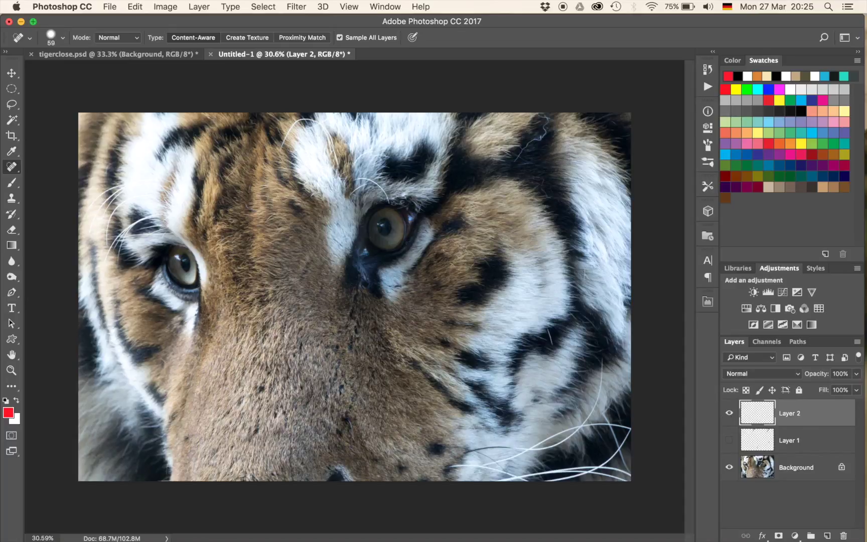
Sample the brown from the right eye's outer iris and brighten the foreground colour to a light orange
scroll(398, 234, "up", 5)
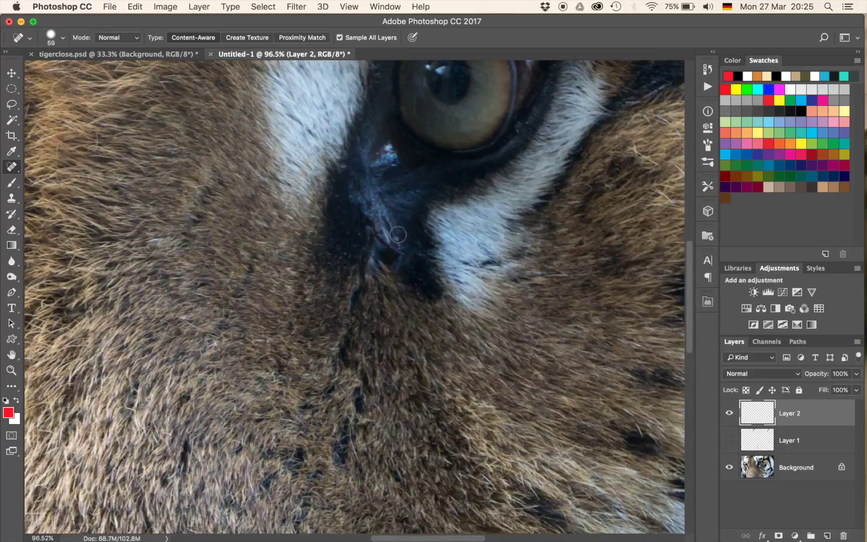
scroll(398, 235, "up", 2)
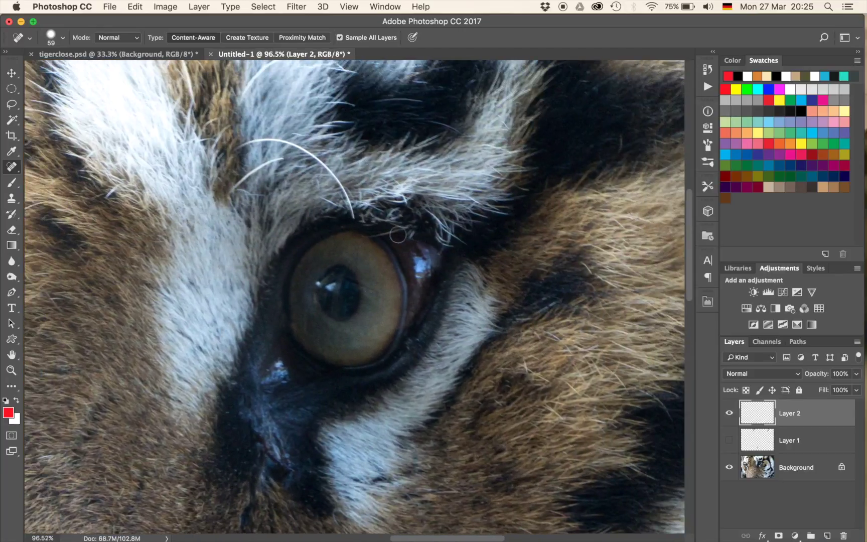
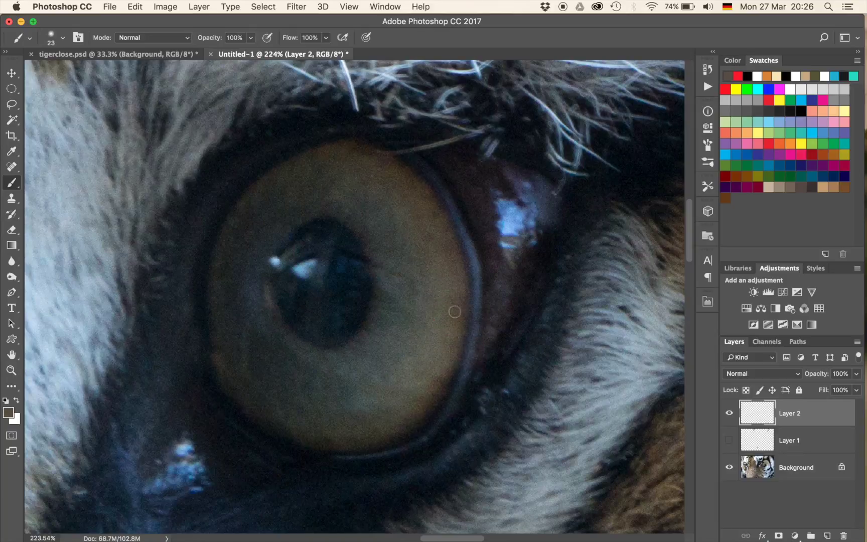
left_click_drag(451, 255, 429, 202)
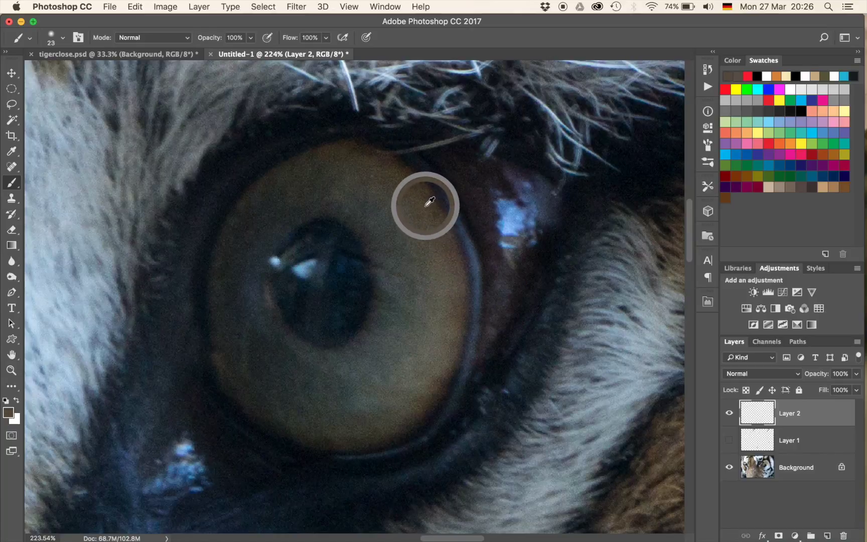
left_click_drag(430, 202, 425, 206)
left_click_drag(416, 413, 436, 386)
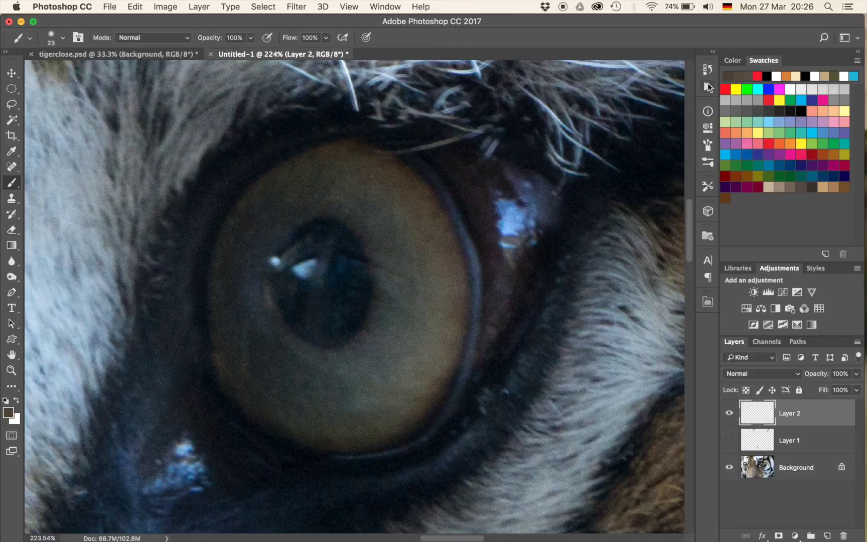
left_click(728, 61)
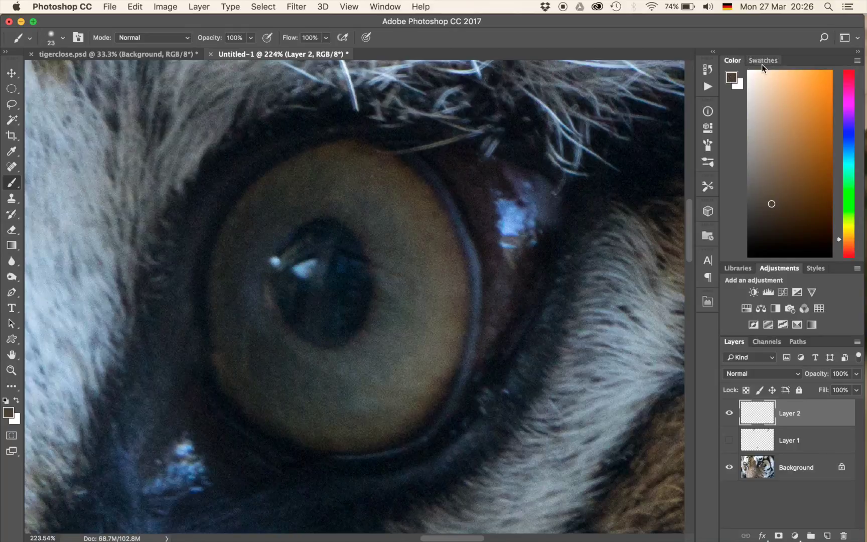
left_click_drag(782, 196, 804, 100)
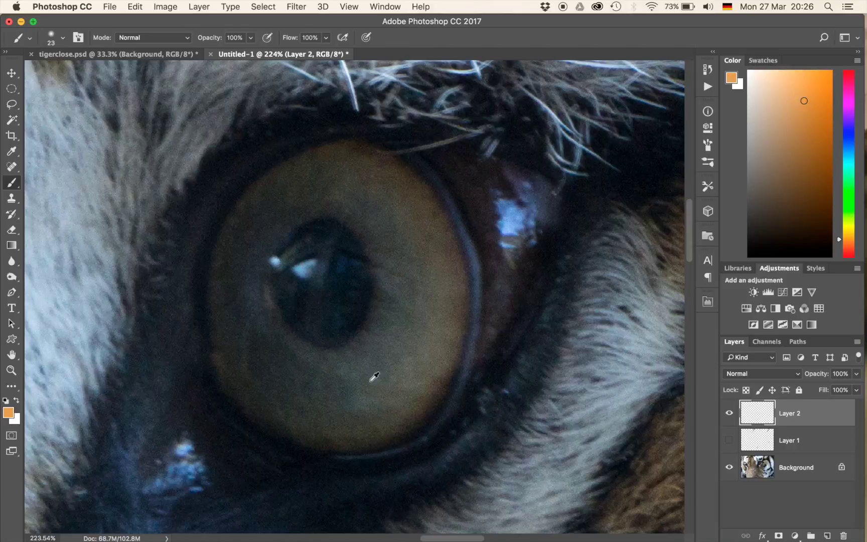
Enlarge the brush to 32 px and paint short radial orange strokes around the outer iris of the right eye, covering its outer side
left_click_drag(352, 409, 373, 406, "ctrl+alt")
mouse_move(336, 415)
left_mouse_down()
mouse_move(346, 442)
mouse_move(377, 444)
left_mouse_up()
left_click_drag(381, 396, 414, 422)
left_click_drag(371, 377, 417, 401)
left_click_drag(345, 379, 391, 419)
mouse_move(404, 359)
left_mouse_down()
mouse_move(436, 365)
mouse_move(426, 347)
left_mouse_up()
left_click(440, 346)
left_click(424, 382)
mouse_move(454, 296)
left_mouse_down()
mouse_move(429, 303)
mouse_move(431, 321)
left_mouse_up()
left_click(448, 279)
left_click_drag(432, 267, 404, 274)
left_click_drag(422, 286, 397, 293)
left_click(401, 325)
left_click_drag(460, 261, 431, 281)
left_click_drag(442, 239, 424, 253)
mouse_move(446, 213)
left_mouse_down()
mouse_move(436, 239)
mouse_move(402, 221)
left_mouse_up()
left_click_drag(411, 183, 374, 203)
left_click_drag(359, 163, 363, 201)
left_click(343, 188)
left_click_drag(307, 165, 320, 180)
left_click_drag(344, 143, 351, 185)
left_click_drag(383, 153, 359, 186)
left_click_drag(416, 163, 372, 196)
mouse_move(424, 188)
left_mouse_down()
mouse_move(384, 208)
mouse_move(410, 228)
left_mouse_up()
mouse_move(449, 218)
left_mouse_down()
mouse_move(414, 250)
mouse_move(436, 271)
left_mouse_up()
left_click_drag(451, 282, 439, 295)
left_click_drag(431, 318, 422, 342)
mouse_move(454, 374)
left_mouse_down()
mouse_move(419, 386)
mouse_move(442, 374)
left_mouse_up()
left_click_drag(467, 331, 452, 343)
left_click_drag(386, 346, 406, 371)
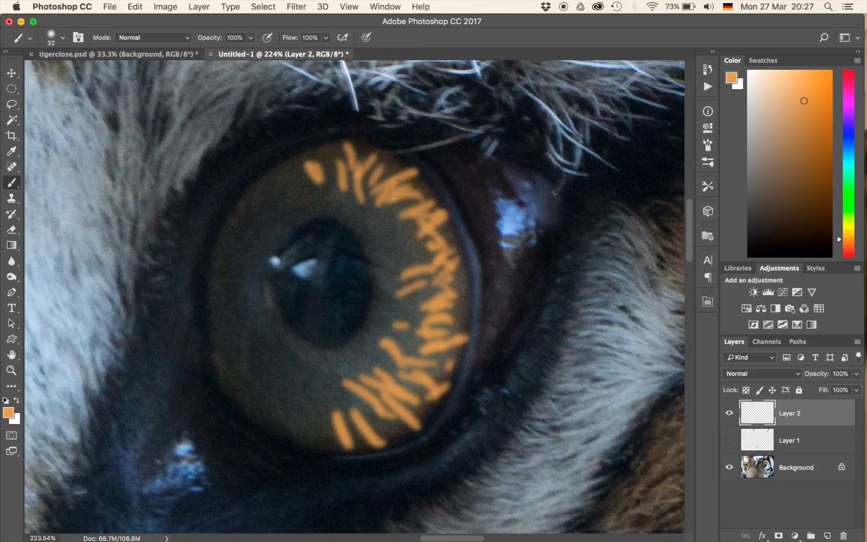
Extend the orange strokes and dots along the upper-left and lower-left rim of the right eye's iris
left_click_drag(298, 171, 267, 178)
mouse_move(321, 417)
left_mouse_down()
mouse_move(314, 439)
mouse_move(286, 419)
left_mouse_up()
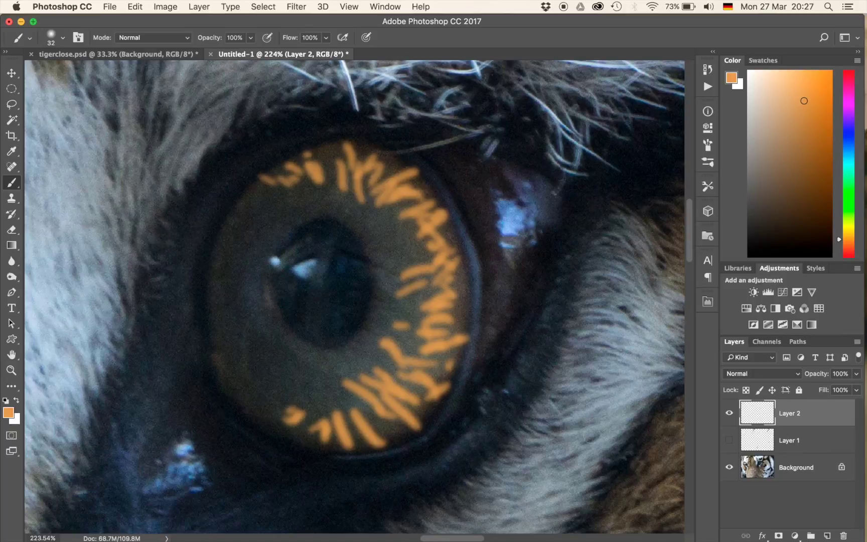
left_click_drag(381, 208, 366, 192)
left_click(270, 415)
left_click(259, 402)
left_click_drag(300, 436, 309, 428)
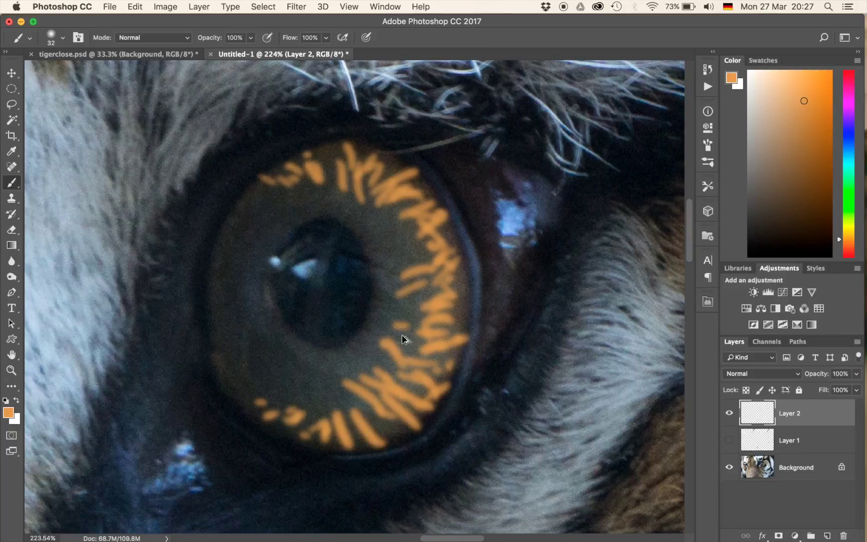
Add a new empty layer above Layer 2, sample the grey inner iris and brighten the foreground colour to a strong teal blue
key("super+shift+alt+n")
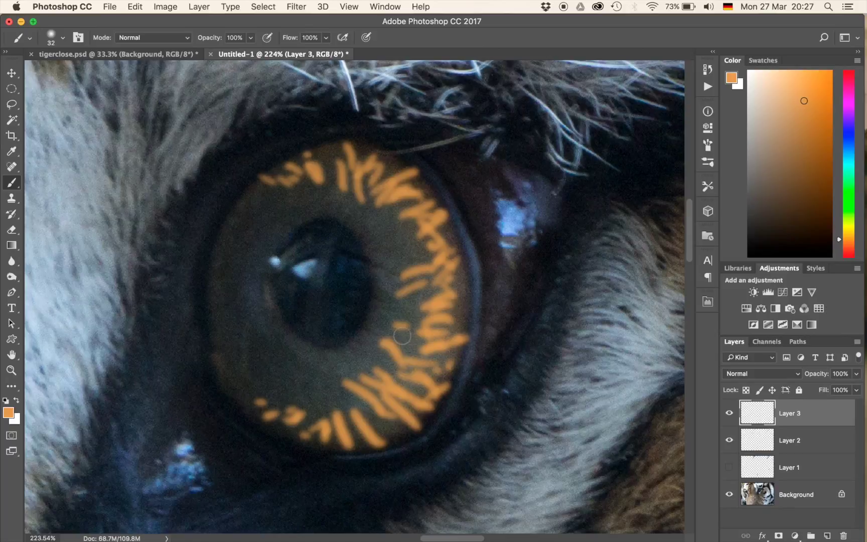
left_click(370, 348, "alt")
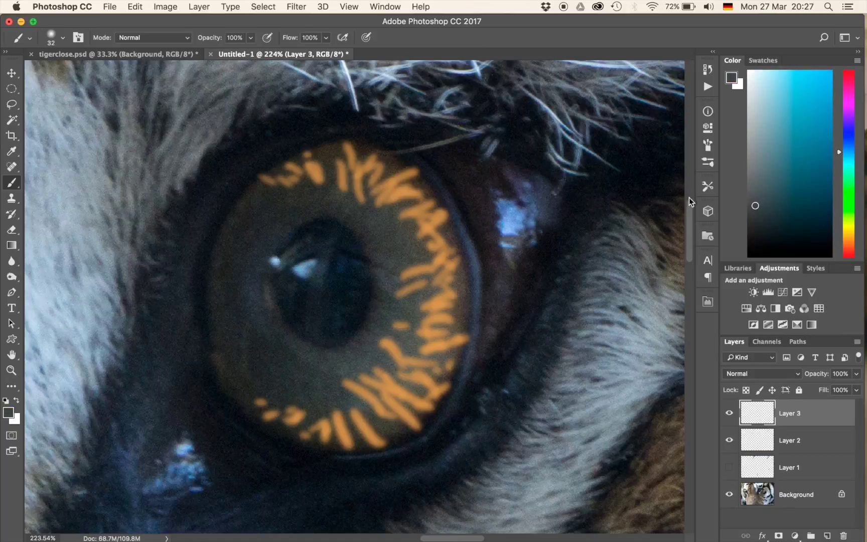
left_click(786, 142)
left_click_drag(787, 143, 800, 111)
Paint short teal strokes with a 26 px brush around the right eye's inner iris, between the pupil and the orange strokes
left_click_drag(303, 381, 308, 401)
left_click_drag(323, 387, 322, 403)
left_click_drag(333, 380, 330, 400)
left_click_drag(354, 356, 377, 366)
left_click_drag(373, 341, 398, 328)
left_click_drag(408, 297, 421, 296)
left_click_drag(432, 273, 404, 274)
left_click_drag(411, 240, 394, 246)
left_click_drag(374, 197, 378, 222)
left_click_drag(342, 190, 344, 206)
left_click_drag(319, 170, 321, 192)
left_click_drag(382, 206, 397, 217)
mouse_move(418, 260)
left_mouse_down()
mouse_move(391, 264)
mouse_move(382, 279)
left_mouse_up()
mouse_move(405, 295)
left_mouse_down()
mouse_move(383, 301)
mouse_move(381, 319)
left_mouse_up()
left_click_drag(389, 336, 374, 337)
left_click_drag(372, 357, 317, 387)
mouse_move(291, 359)
left_mouse_down()
mouse_move(279, 378)
mouse_move(299, 406)
mouse_move(364, 407)
mouse_move(417, 381)
left_mouse_up()
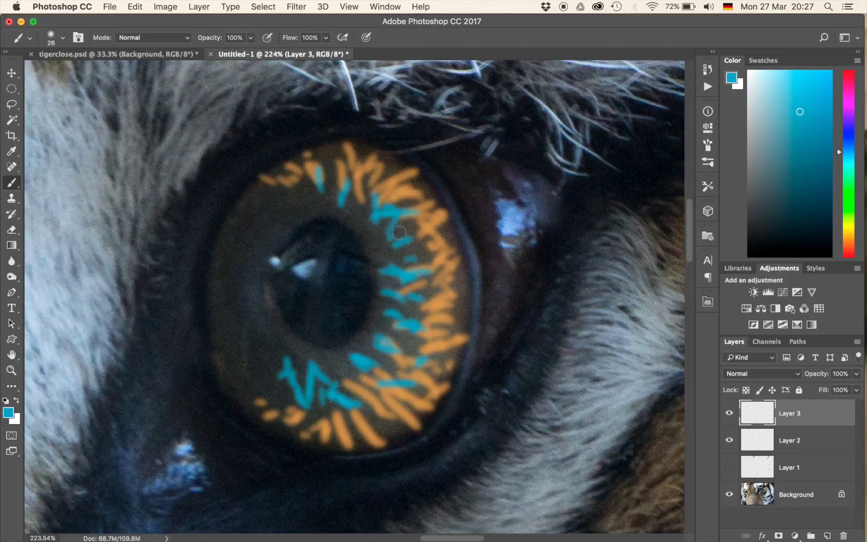
left_click_drag(286, 170, 289, 183)
mouse_move(302, 173)
left_mouse_down()
mouse_move(307, 199)
mouse_move(287, 213)
mouse_move(322, 199)
left_mouse_up()
left_click_drag(385, 231, 384, 218)
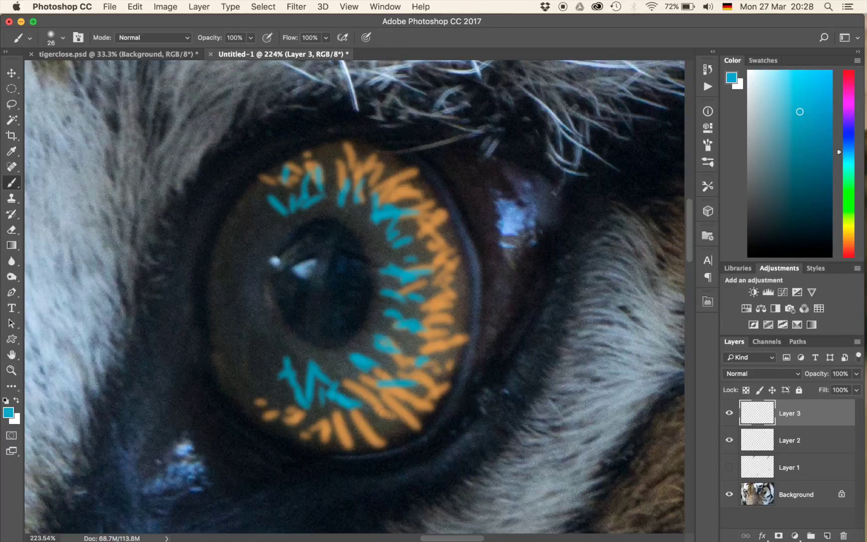
On Layer 2, sample the painted orange and add radial strokes and dots along the lower rim of the left eye's iris
left_click(758, 446)
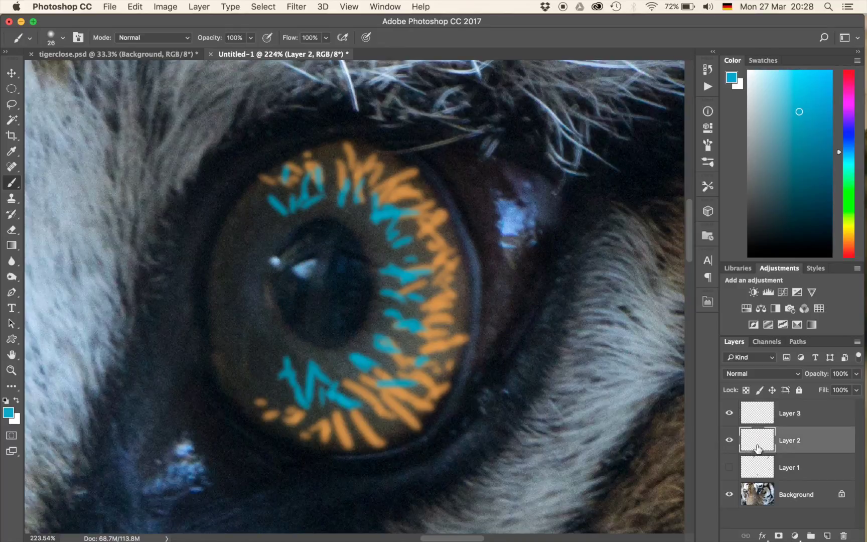
left_click(402, 395, "alt")
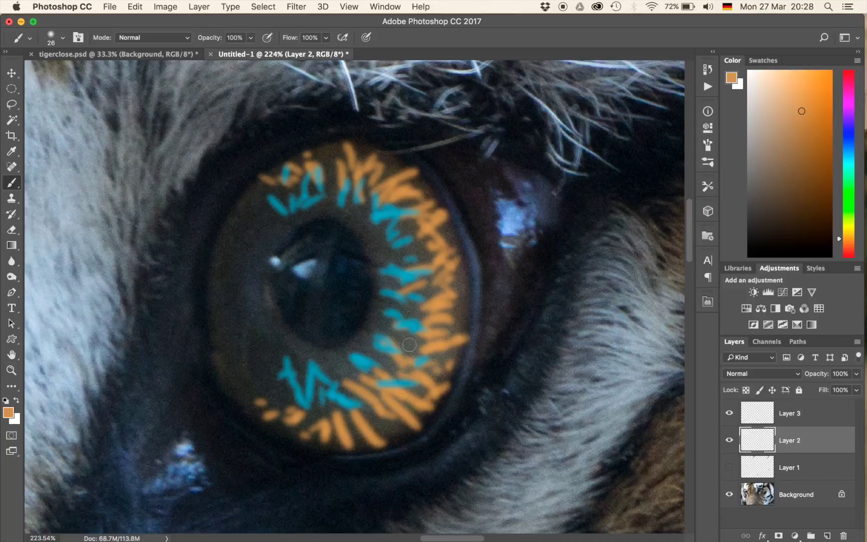
scroll(410, 345, "left", 10)
scroll(409, 345, "up", 10)
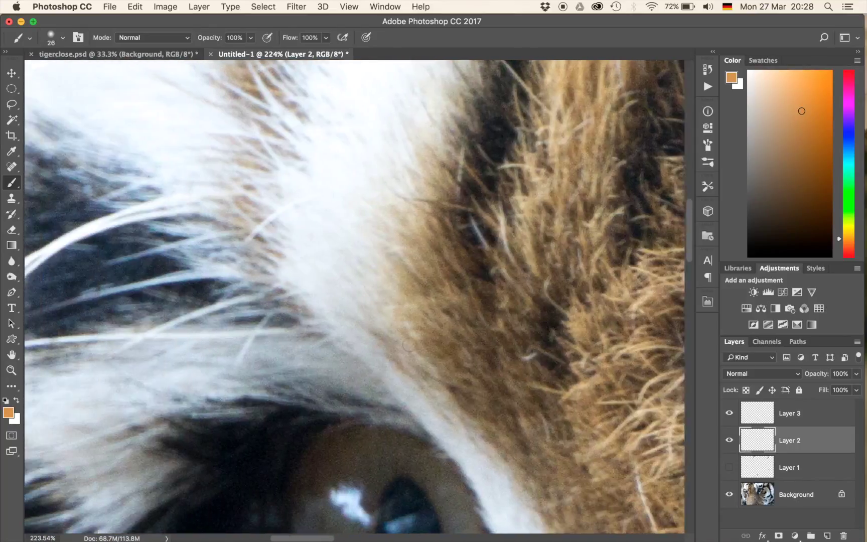
scroll(409, 345, "down", 8)
scroll(410, 345, "right", 1)
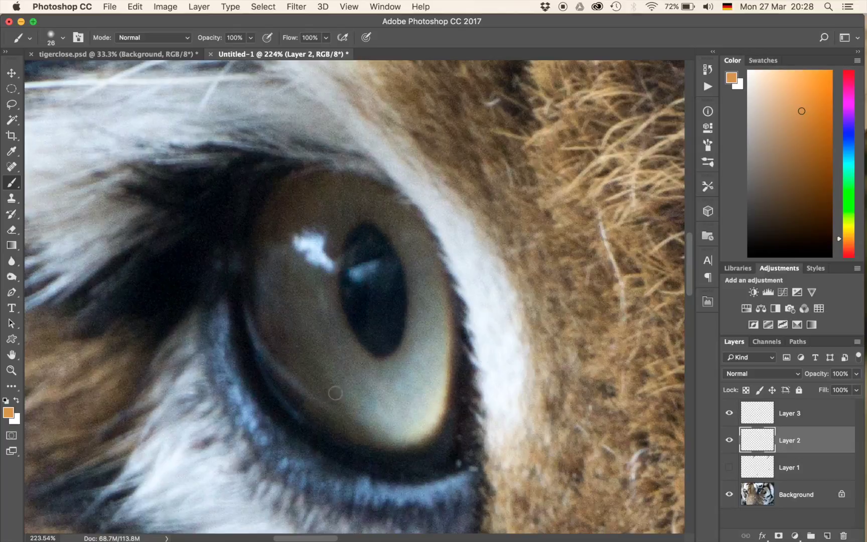
mouse_move(351, 404)
left_mouse_down()
mouse_move(336, 431)
mouse_move(372, 436)
left_mouse_up()
left_click_drag(390, 413, 397, 443)
left_click_drag(432, 381, 444, 382)
left_click_drag(432, 348, 446, 354)
left_click_drag(413, 383, 430, 397)
left_click_drag(410, 415, 415, 426)
mouse_move(342, 412)
left_mouse_down()
mouse_move(309, 401)
mouse_move(278, 361)
left_mouse_up()
left_click(273, 336)
left_click(289, 343)
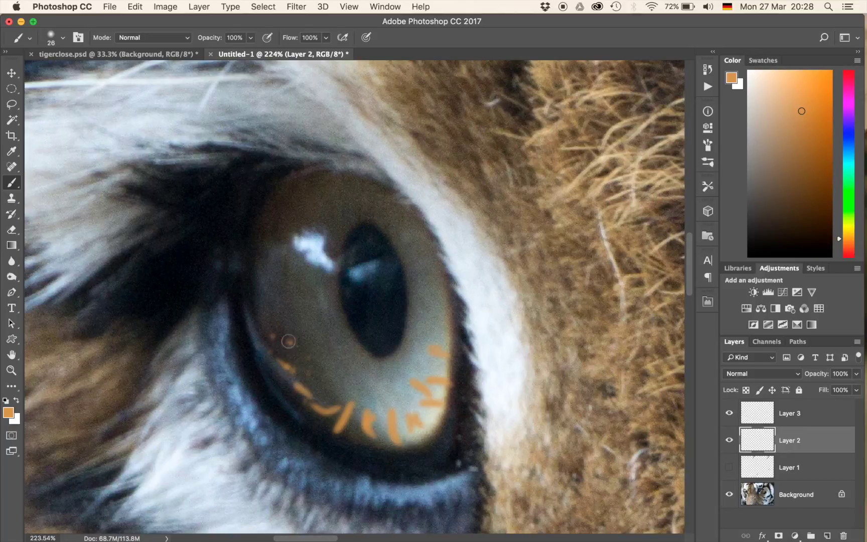
Continue the orange strokes up the right rim of the left eye's iris and fill in the lower rim with more strokes
left_click_drag(435, 351, 446, 353)
left_click_drag(439, 334, 447, 327)
left_click_drag(432, 308, 447, 295)
mouse_move(391, 394)
left_mouse_down()
mouse_move(394, 407)
mouse_move(369, 413)
left_mouse_up()
left_click_drag(405, 402, 417, 399)
left_click(315, 380)
mouse_move(326, 380)
left_mouse_down()
mouse_move(340, 379)
mouse_move(326, 397)
left_mouse_up()
mouse_move(336, 392)
left_mouse_down()
mouse_move(350, 406)
mouse_move(343, 398)
left_mouse_up()
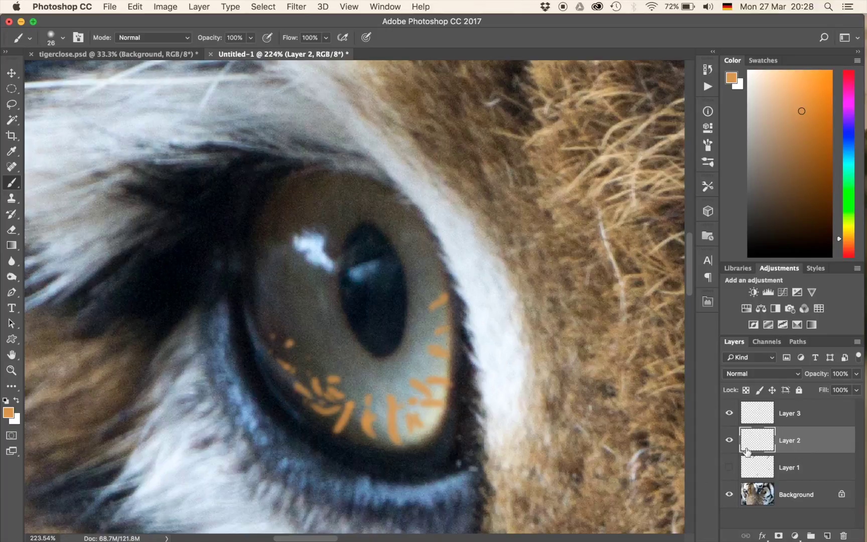
On Layer 3, sample the painted teal from the right eye and paint teal strokes around the left eye's inner iris below and beside the pupil
left_click(759, 416)
scroll(354, 296, "right", 5)
scroll(357, 349, "right", 15)
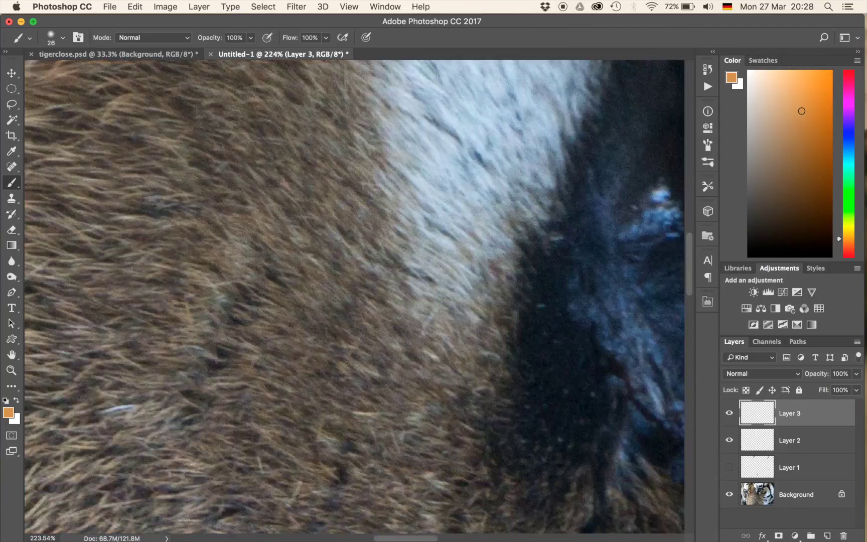
scroll(358, 349, "up", 3)
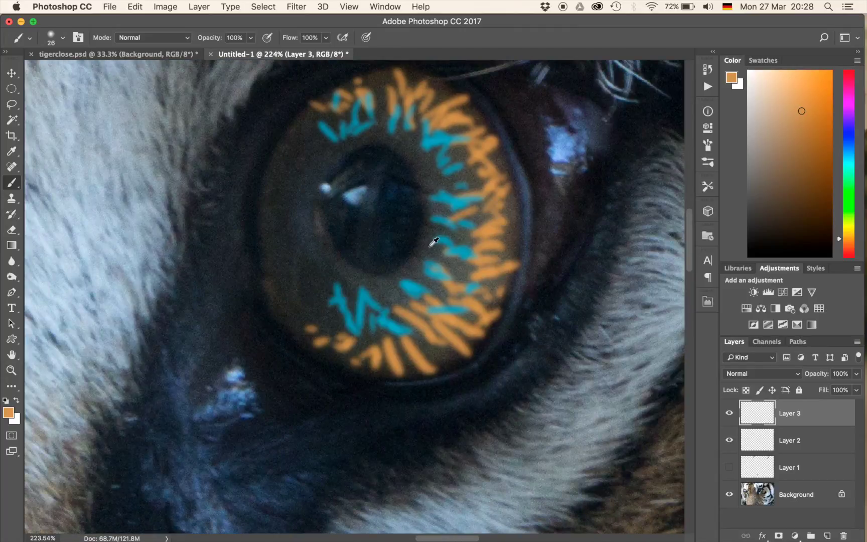
left_click(464, 246, "alt")
scroll(492, 289, "left", 15)
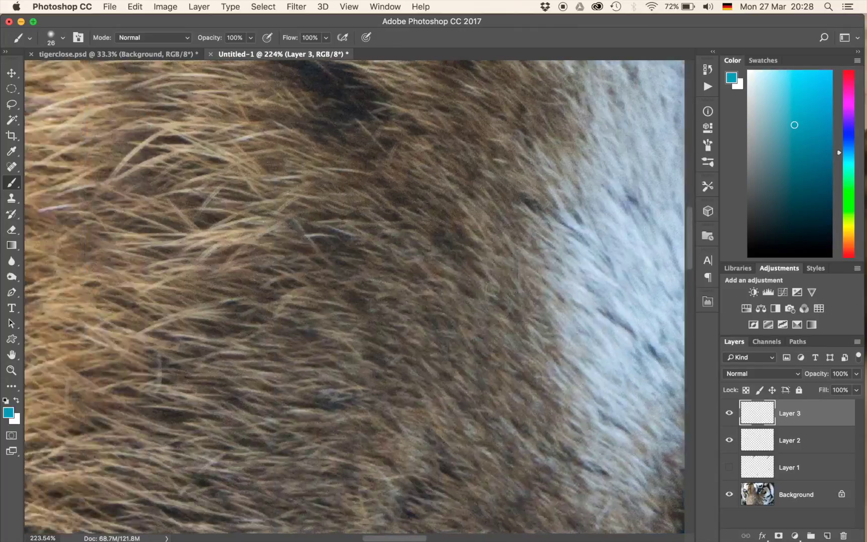
scroll(492, 288, "down", 3)
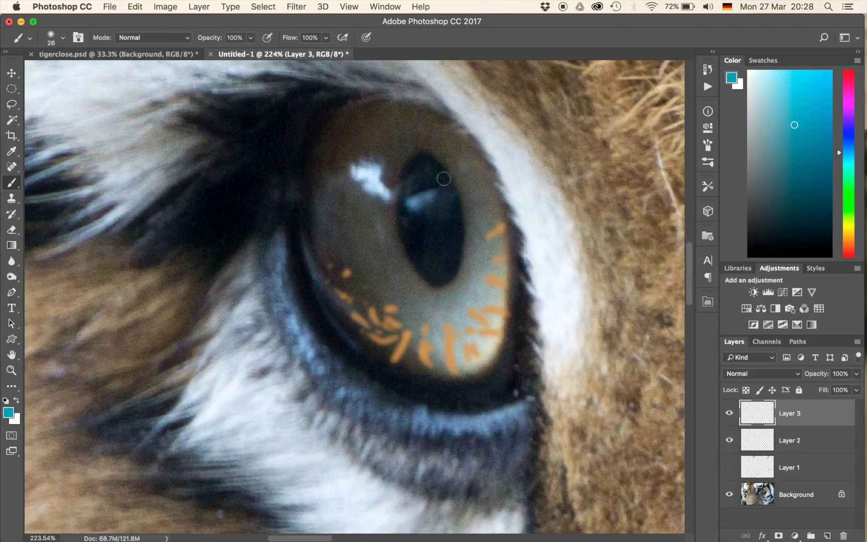
mouse_move(376, 294)
left_mouse_down()
mouse_move(360, 307)
mouse_move(383, 310)
mouse_move(414, 331)
left_mouse_up()
left_click_drag(427, 312, 433, 325)
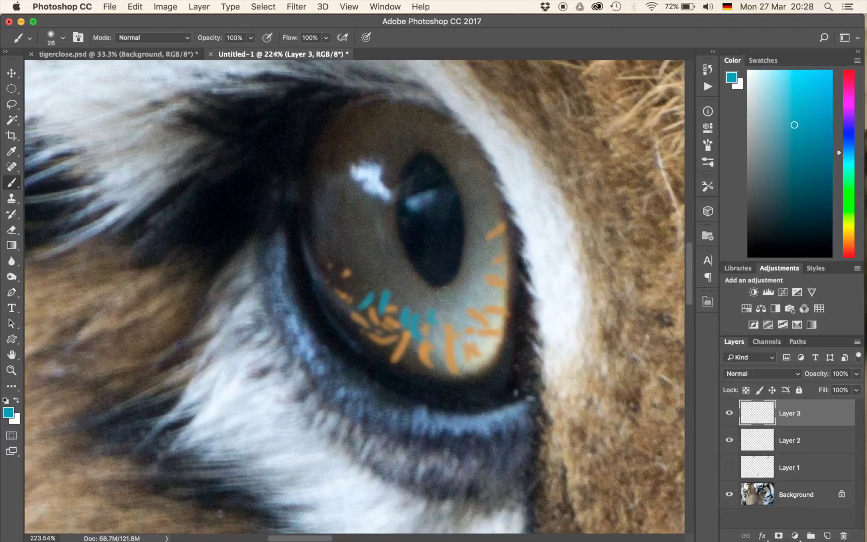
left_click_drag(442, 291, 456, 312)
left_click_drag(463, 305, 483, 312)
left_click_drag(485, 291, 500, 290)
mouse_move(365, 266)
left_mouse_down()
mouse_move(388, 265)
mouse_move(375, 297)
left_mouse_up()
left_click_drag(437, 320, 447, 309)
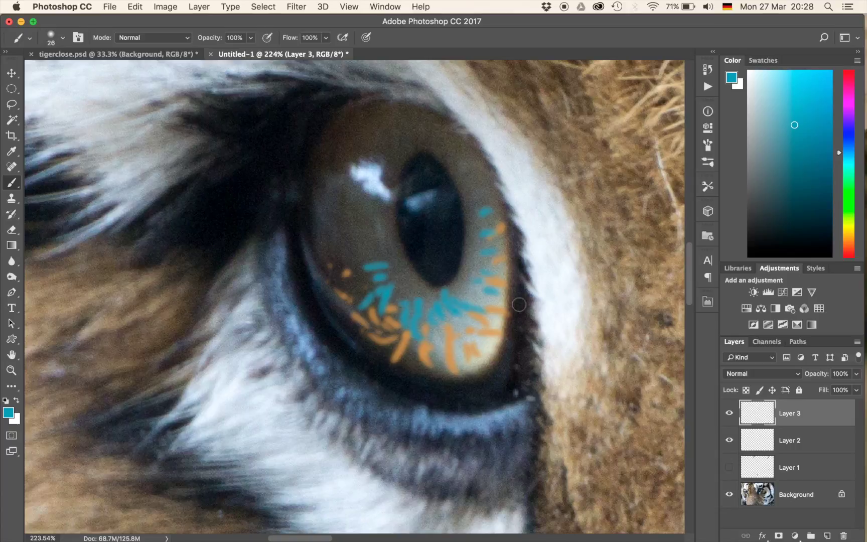
Check Layer 2's strokes by toggling its visibility with both eyes in view, and set its blend mode to Soft Light
scroll(519, 304, "down", 8)
scroll(519, 304, "right", 5)
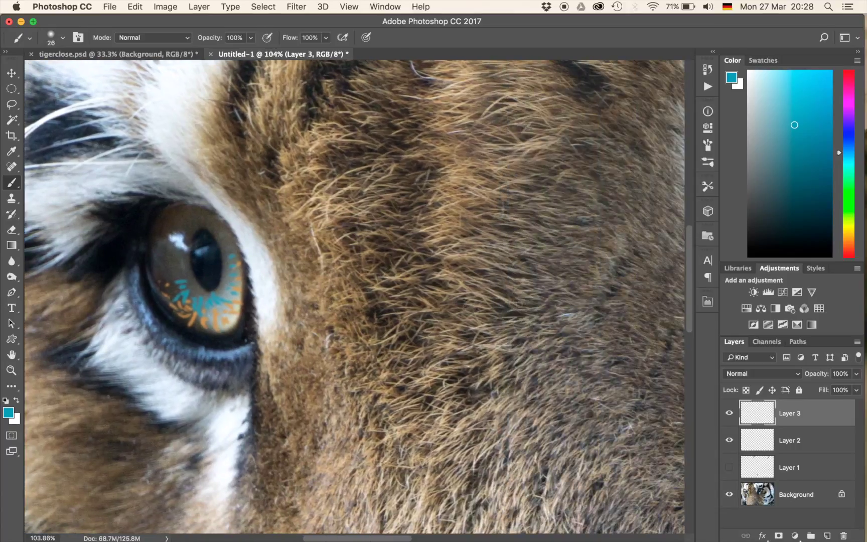
scroll(354, 297, "down", 4)
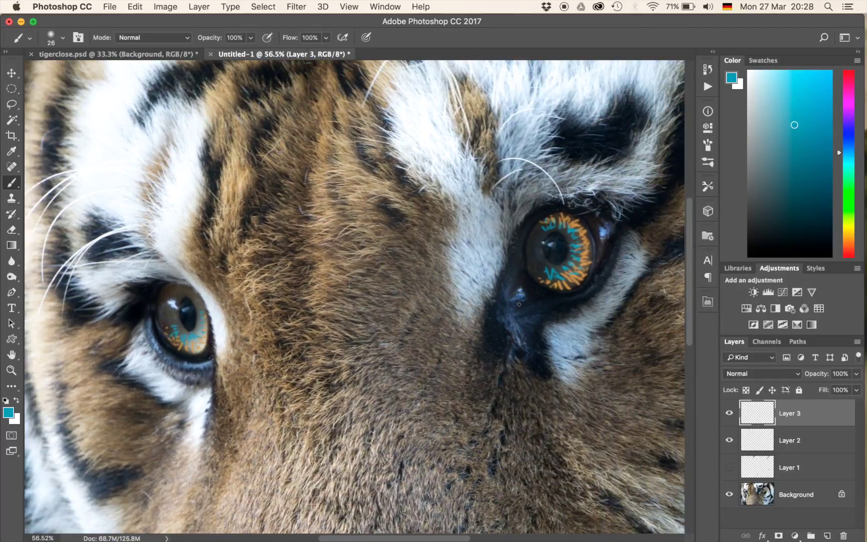
left_click(731, 441)
left_click(731, 441)
left_click(758, 441)
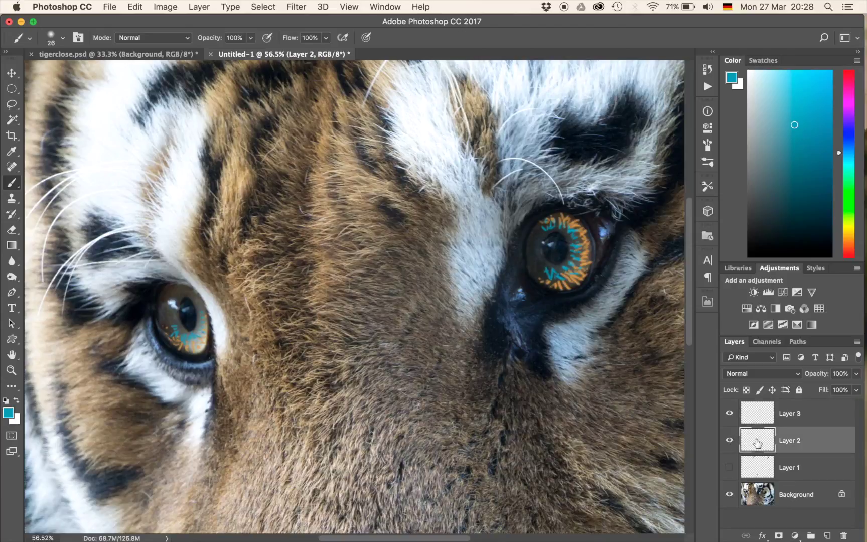
left_click(753, 375)
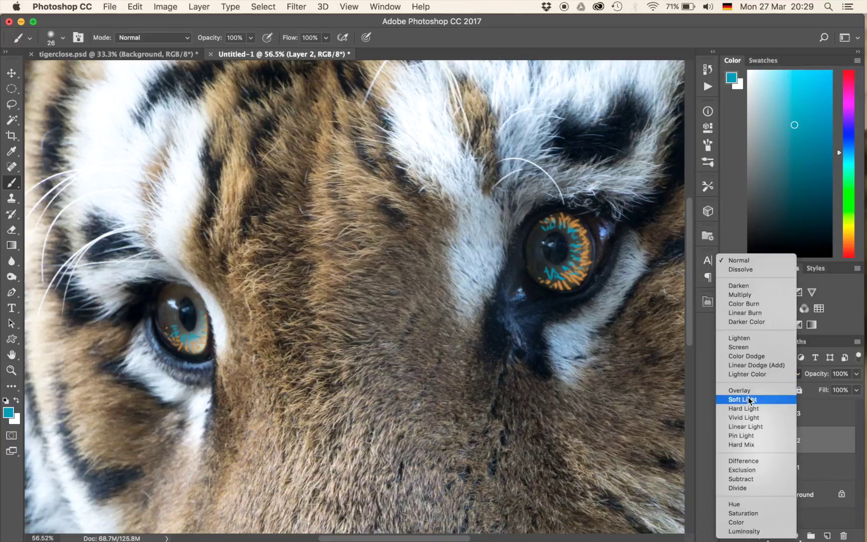
left_click(747, 399)
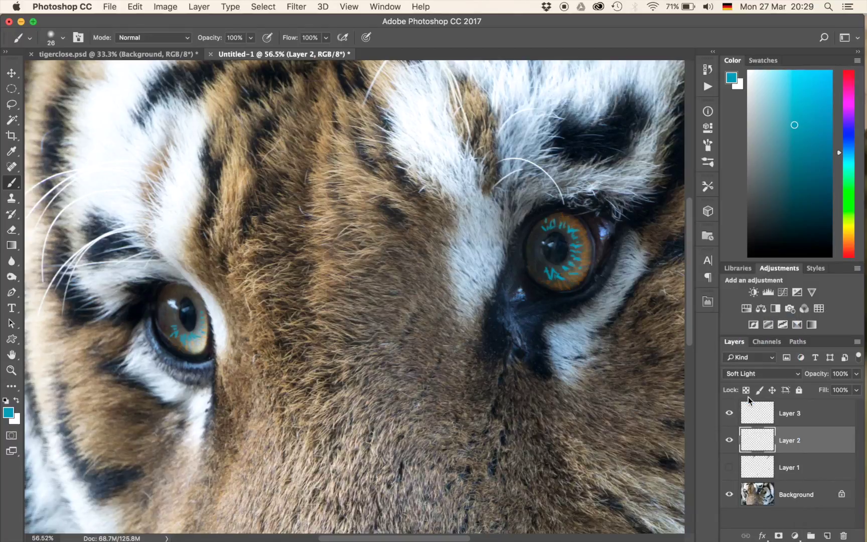
Set the blend mode of Layer 3 with the teal strokes to Soft Light
left_click(754, 417)
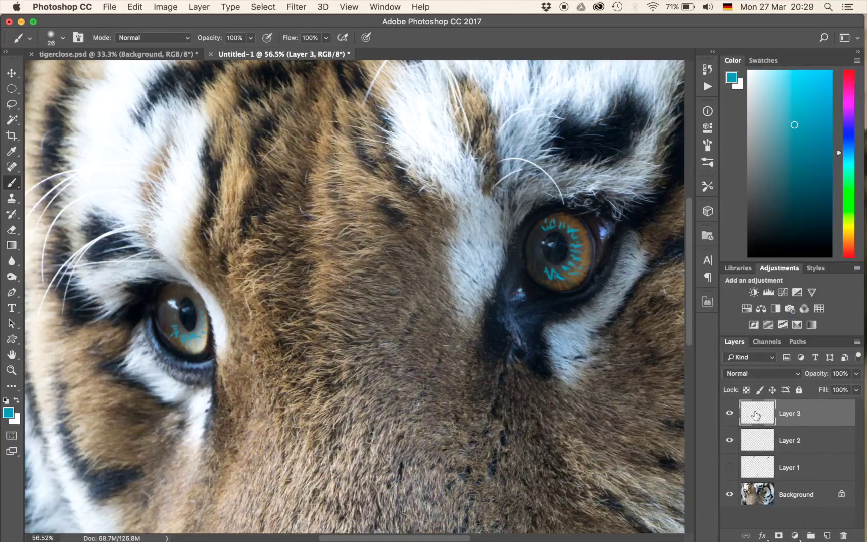
left_click(759, 377)
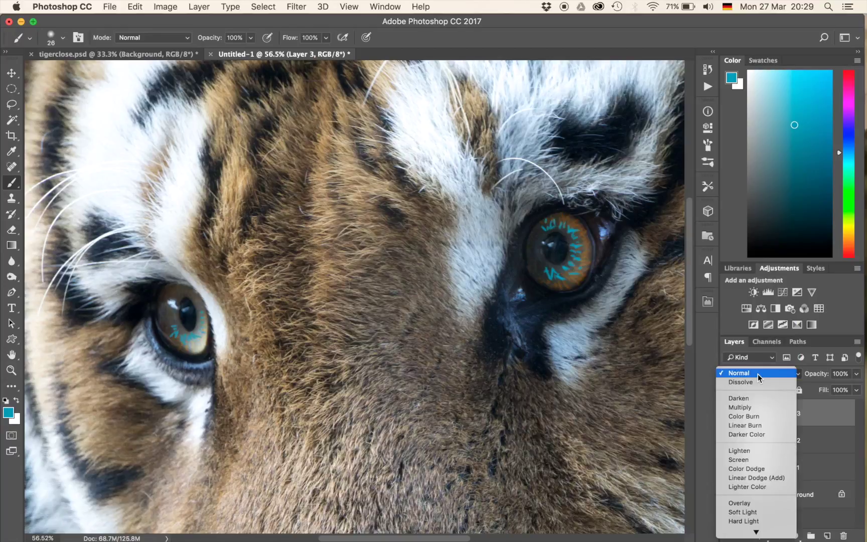
key("Return")
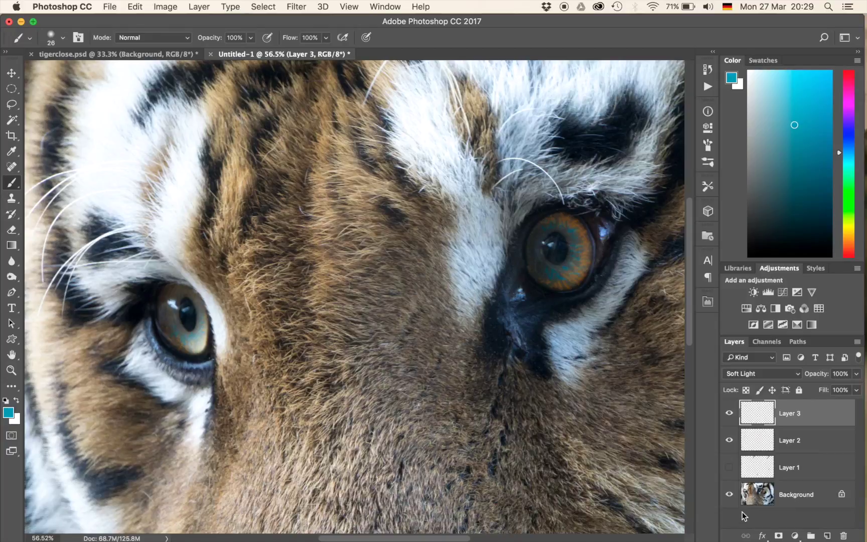
Apply a Gaussian Blur with a radius of 10.1 pixels to the orange strokes on Layer 2
left_click(759, 446)
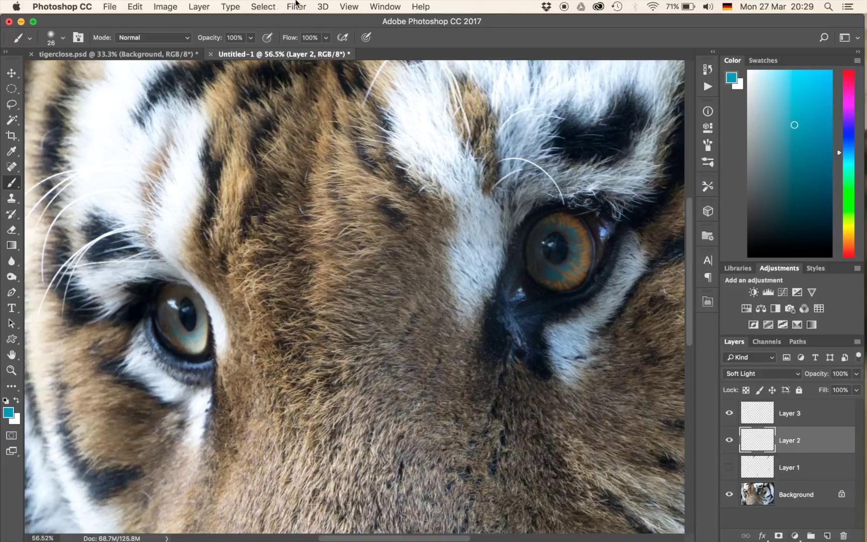
left_click(296, 6)
mouse_move(313, 152)
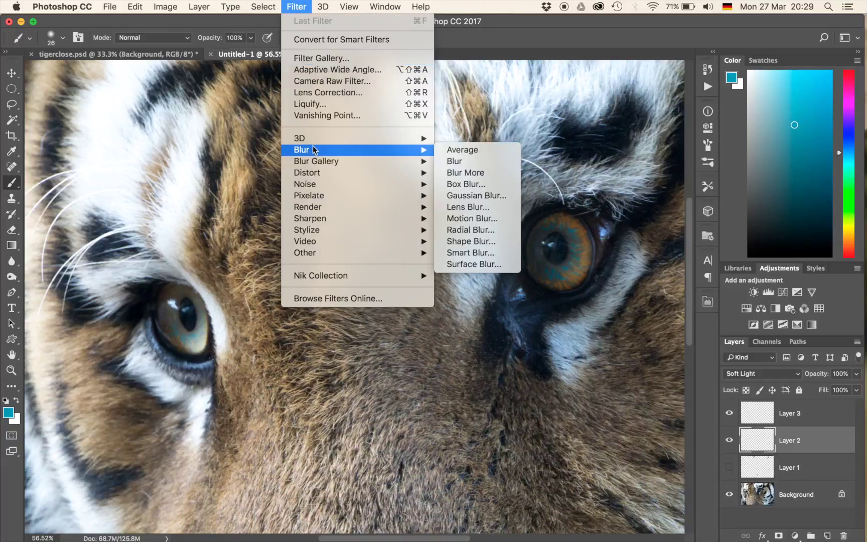
left_click(475, 195)
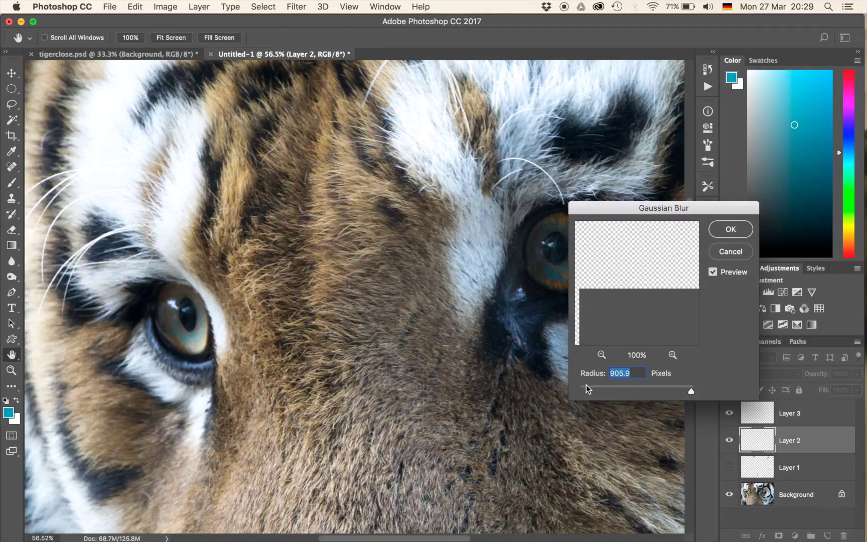
left_click(607, 388)
left_click_drag(612, 389, 633, 390)
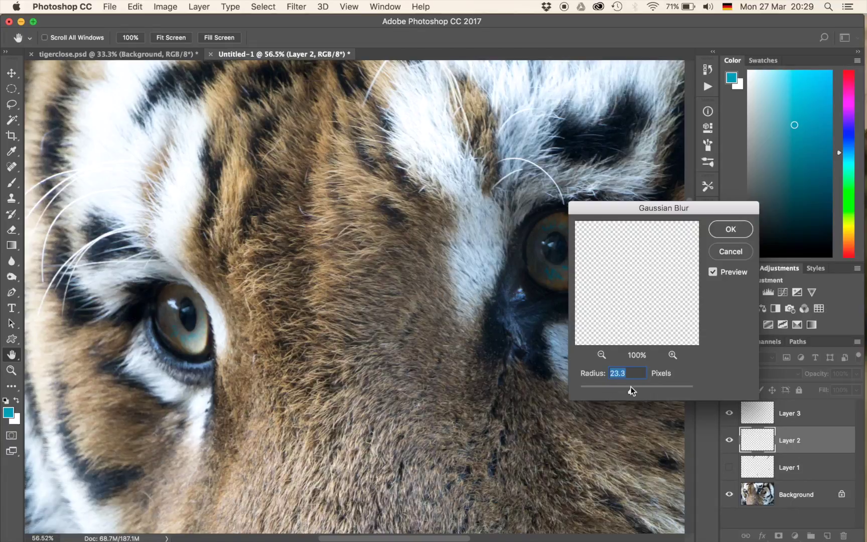
left_click_drag(461, 301, 364, 226)
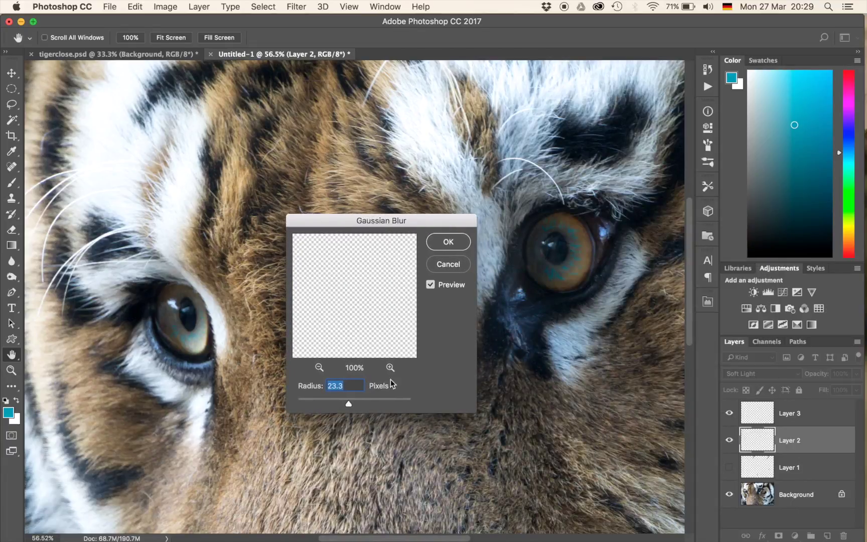
left_click_drag(330, 399, 337, 399)
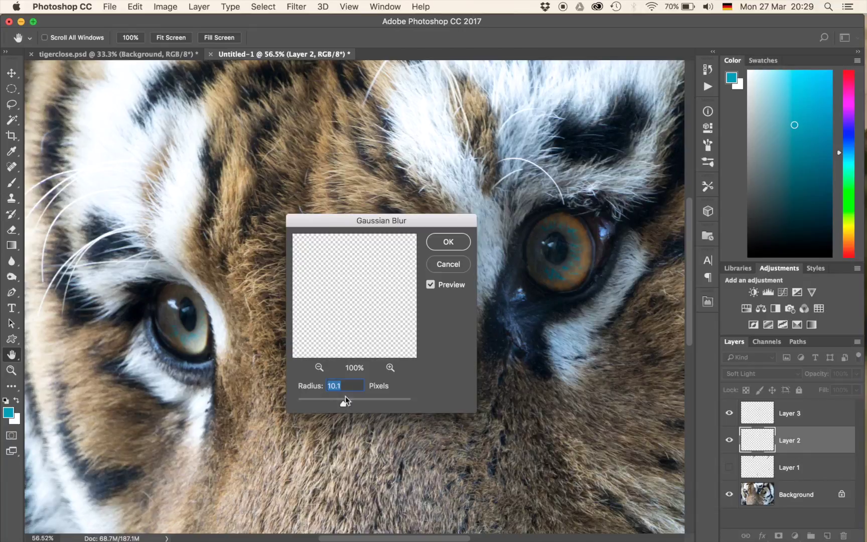
left_click(442, 241)
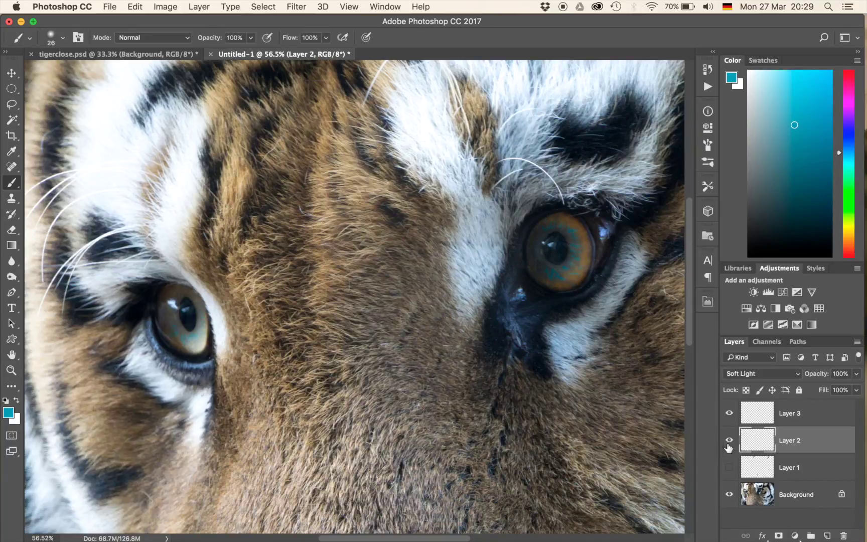
Apply a Gaussian Blur with a radius of 10.1 pixels to the teal strokes on Layer 3
left_click(806, 410)
left_click(336, 4)
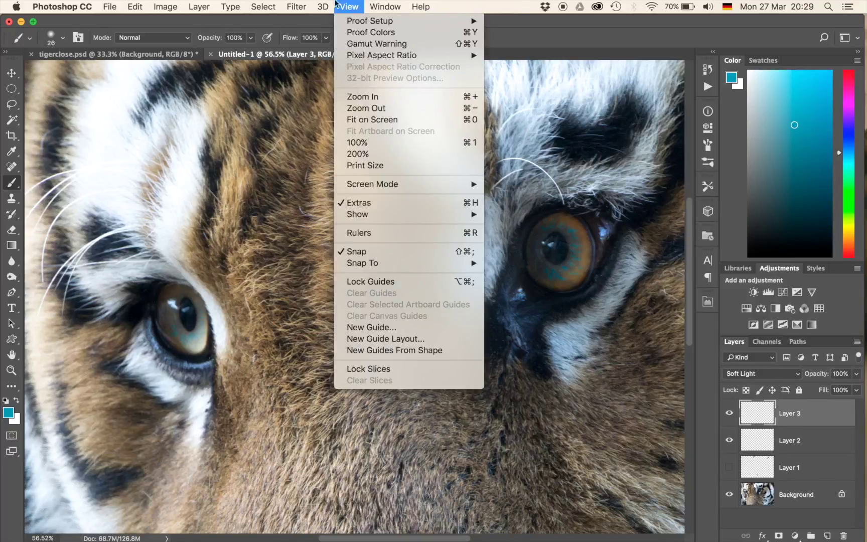
mouse_move(296, 6)
mouse_move(325, 149)
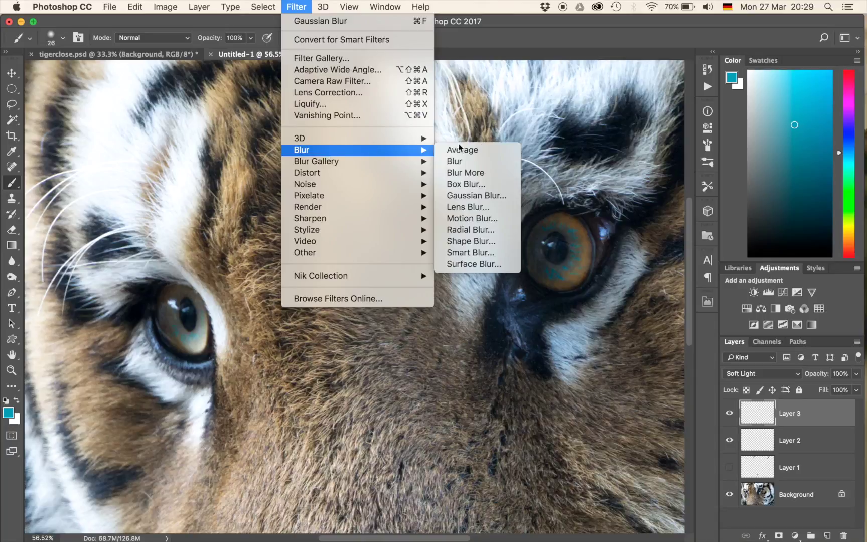
left_click(483, 195)
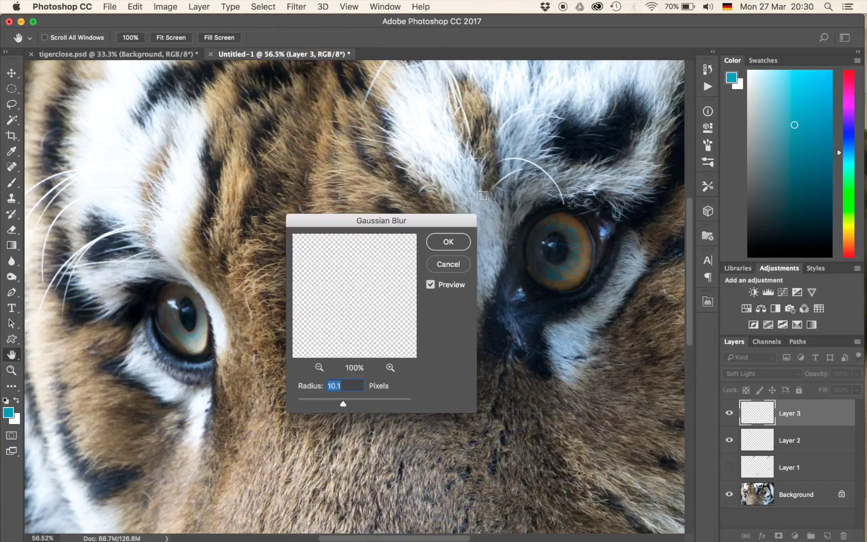
left_click(448, 243)
key("b")
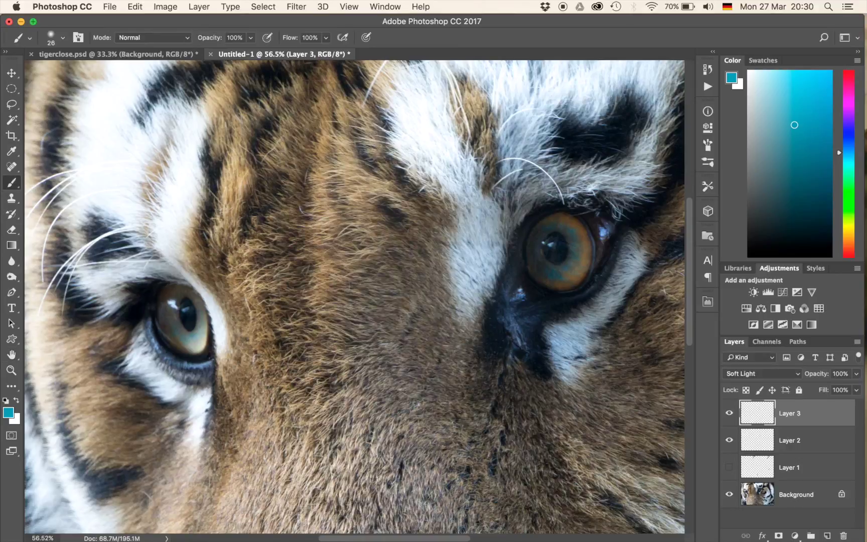
Lower the opacity of Layer 2 to 51% and of Layer 3 to 78%
left_click(790, 440)
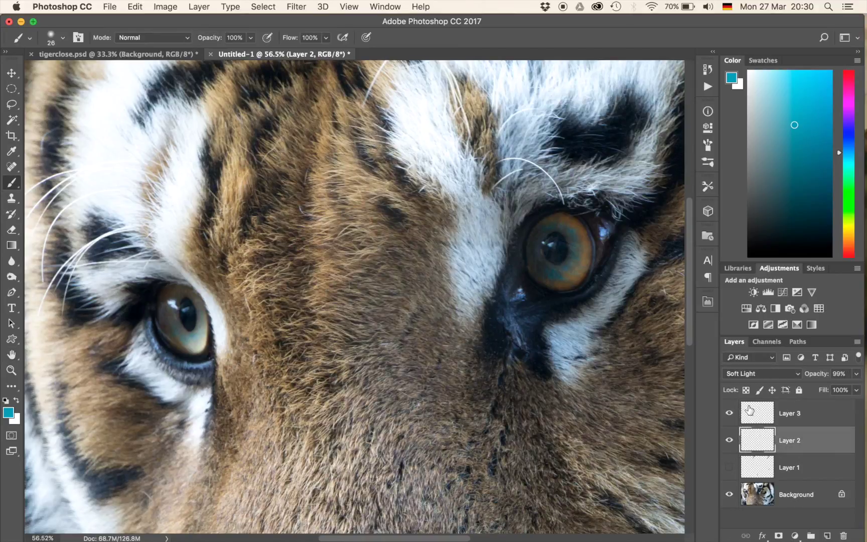
left_click_drag(810, 377, 780, 377)
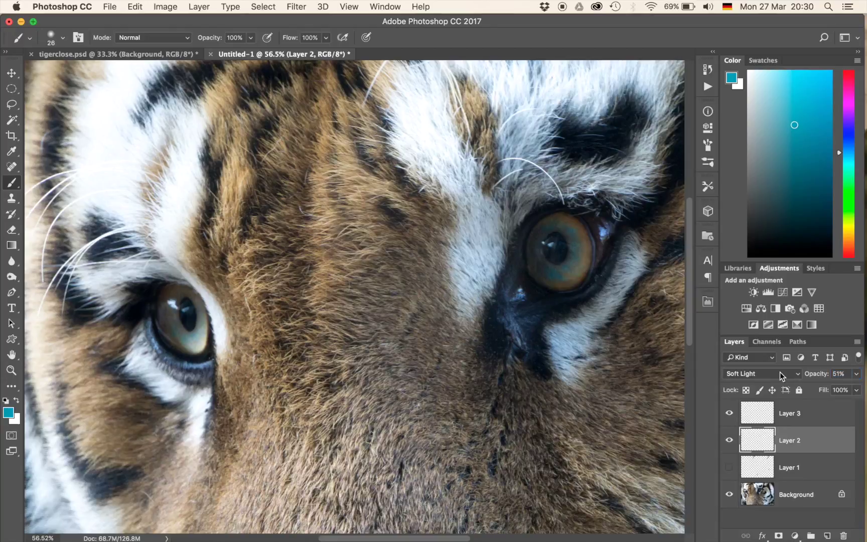
key("alt+bracketright")
left_click_drag(815, 379, 800, 375)
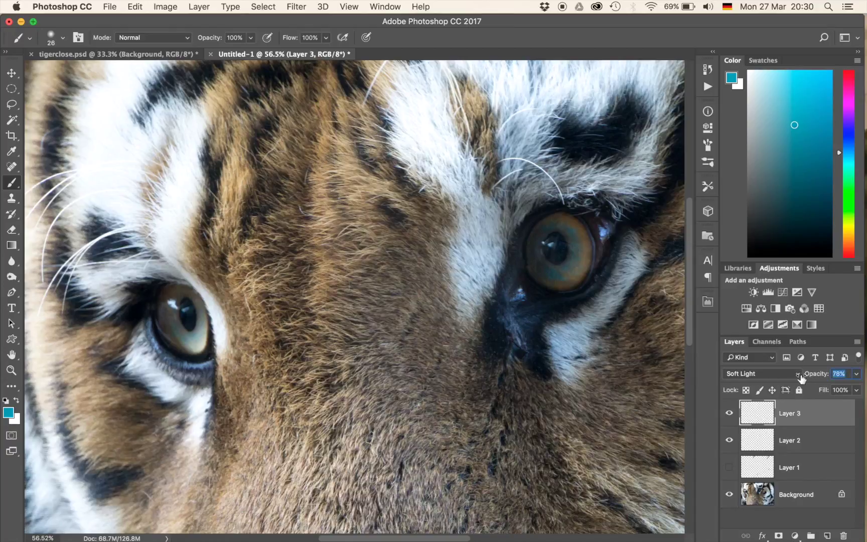
With the whole image in view, reduce the opacity of Layer 2's orange strokes to 25%
scroll(505, 326, "down", 2)
scroll(505, 327, "down", 4)
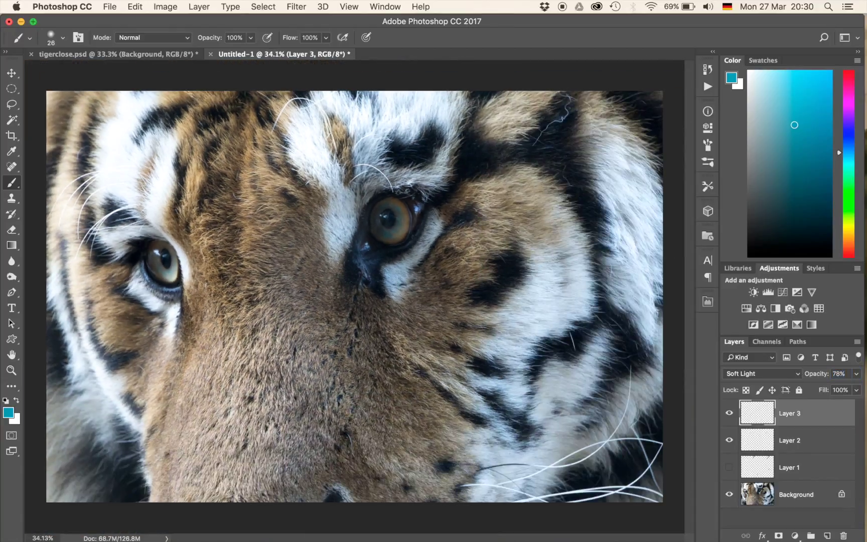
scroll(326, 250, "up", 1)
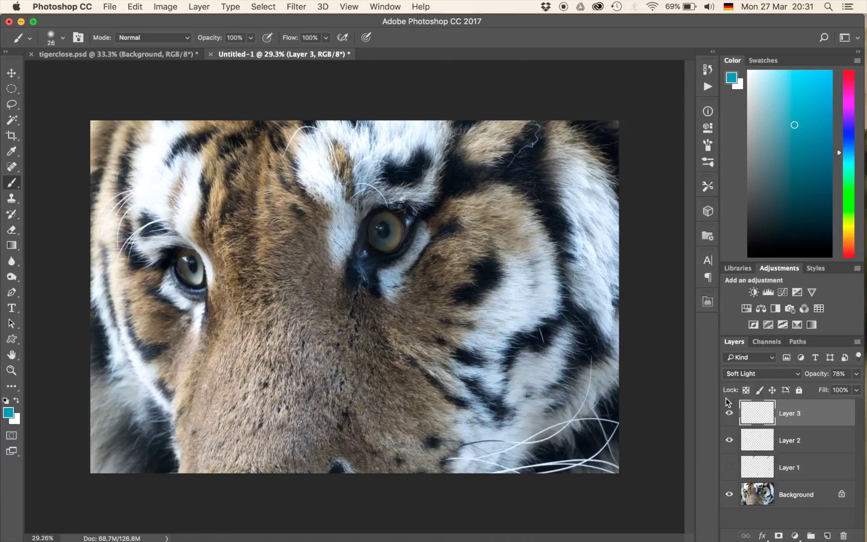
left_click(751, 442)
left_click_drag(816, 377, 782, 379)
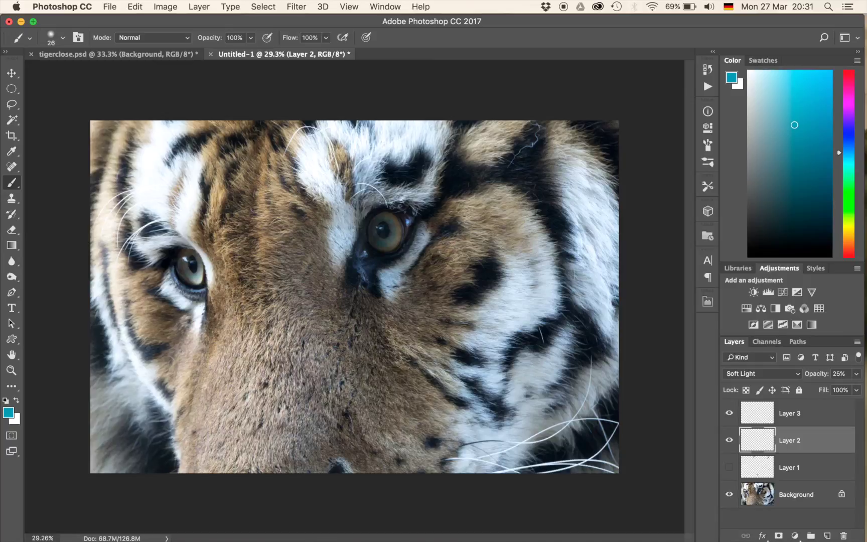
Add a Curves adjustment above Layer 3 that brightens the midtones from input 125 to output 152, and invert its mask to black
scroll(387, 230, "up", 5)
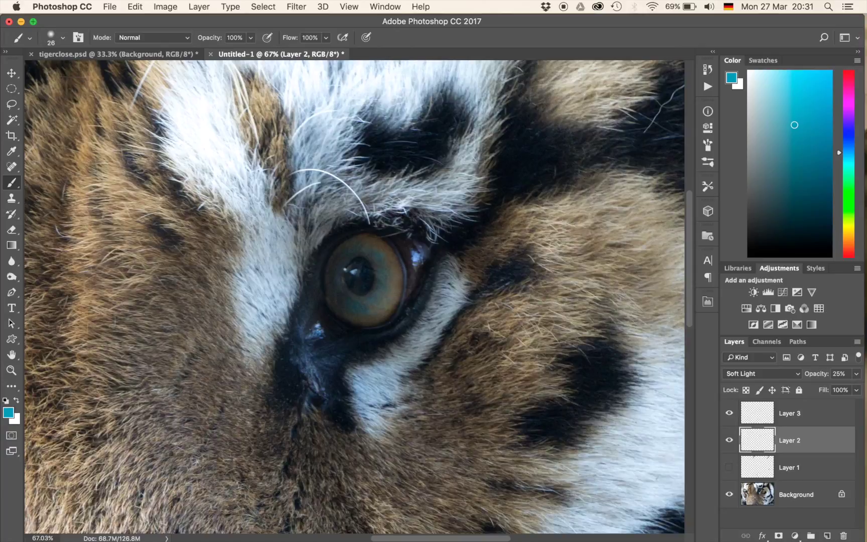
left_click(746, 416)
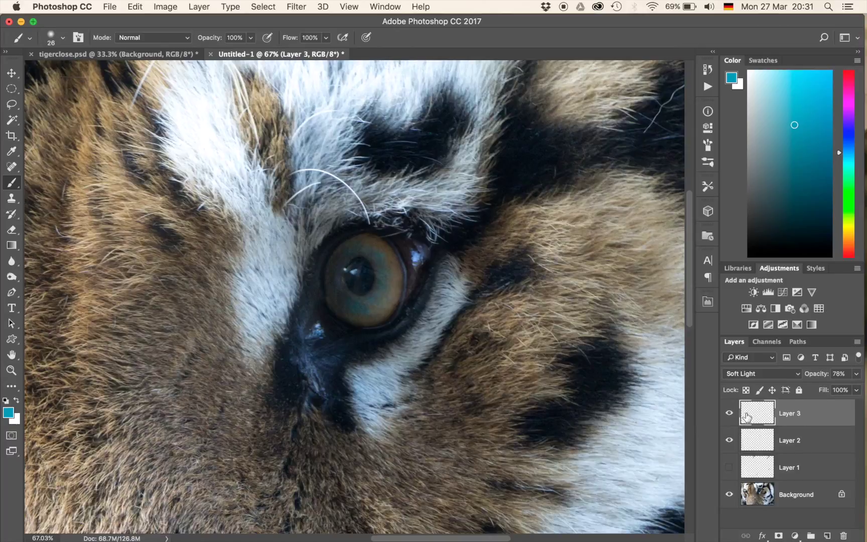
left_click(783, 292)
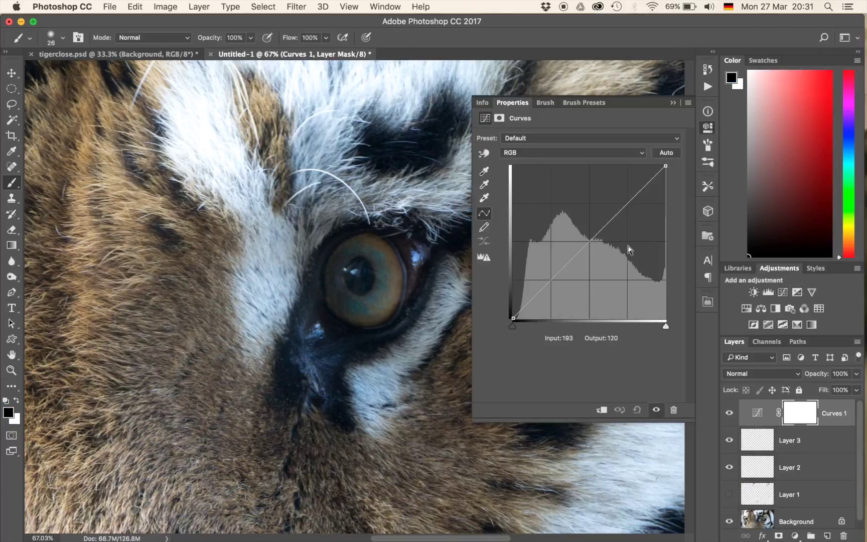
left_click_drag(592, 238, 588, 227)
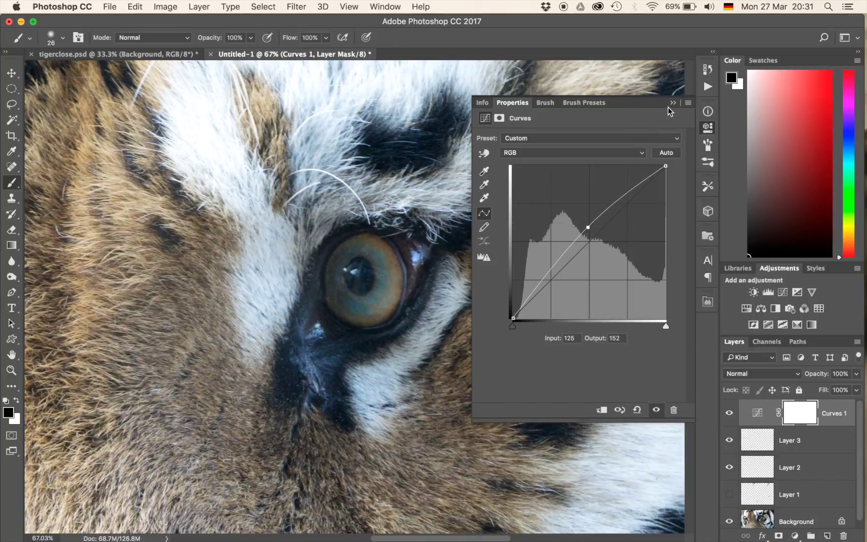
left_click(672, 103)
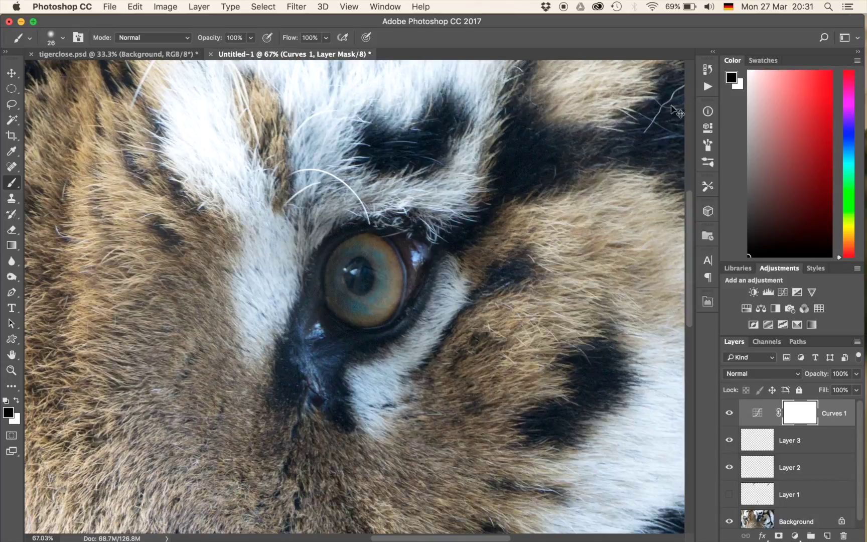
key("super+i")
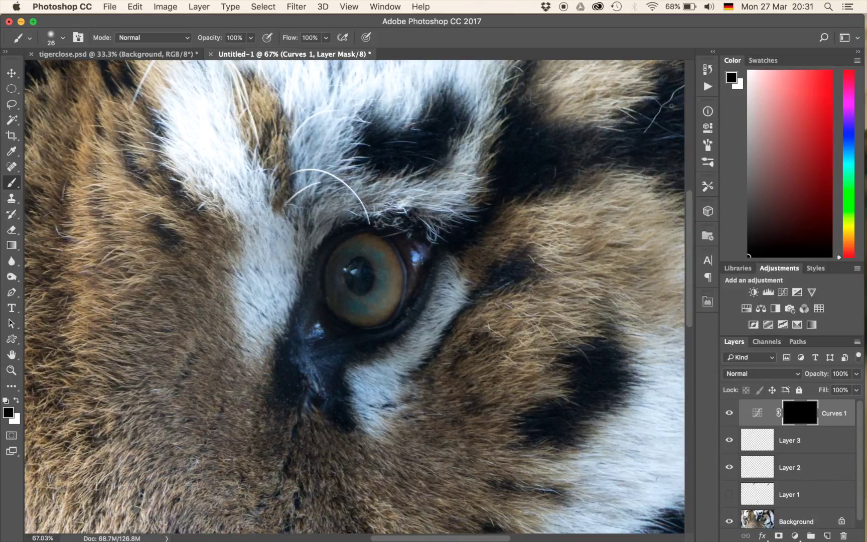
Paint white at 20% brush opacity on the Curves 1 mask over the irises of both eyes to brighten them
key("x")
key("2")
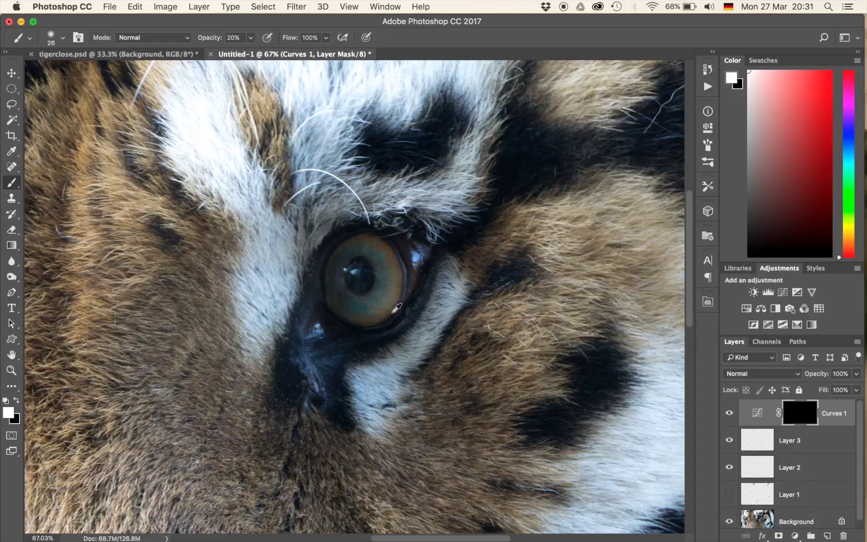
mouse_move(370, 305)
left_mouse_down()
mouse_move(399, 312)
mouse_move(386, 312)
mouse_move(394, 298)
left_mouse_up()
key("super+z")
mouse_move(384, 307)
left_mouse_down()
mouse_move(364, 311)
mouse_move(392, 275)
mouse_move(392, 283)
mouse_move(376, 250)
mouse_move(386, 292)
mouse_move(371, 316)
mouse_move(382, 312)
mouse_move(331, 307)
mouse_move(366, 317)
mouse_move(387, 272)
left_mouse_up()
mouse_move(440, 268)
left_mouse_down()
mouse_move(408, 296)
mouse_move(364, 271)
mouse_move(358, 251)
mouse_move(342, 298)
left_mouse_up()
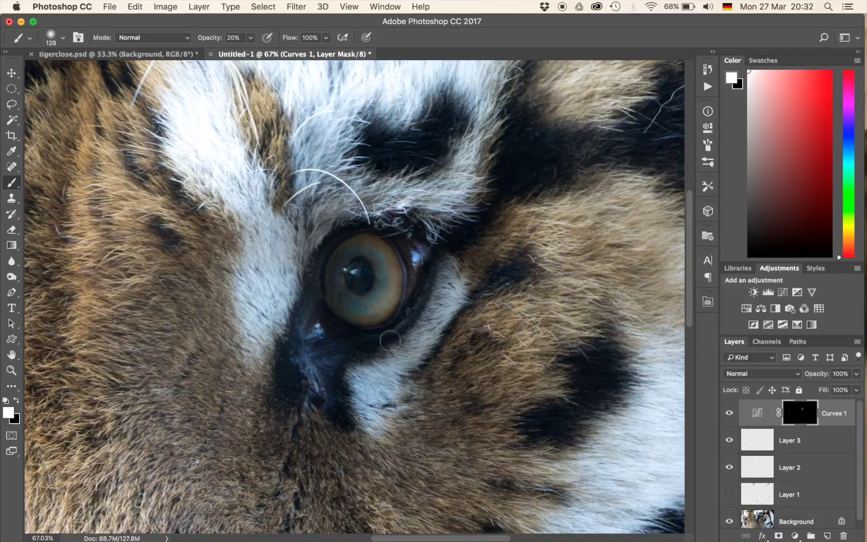
left_click_drag(149, 263, 168, 97)
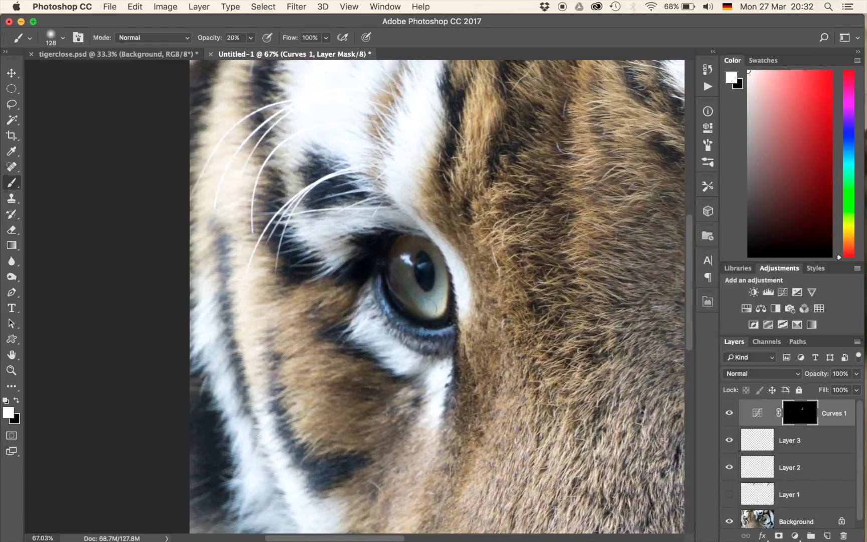
mouse_move(409, 301)
left_mouse_down()
mouse_move(406, 288)
mouse_move(427, 304)
left_mouse_up()
Add a second Curves adjustment that darkens the midtones from input 126 to output 107, and invert its mask to black
scroll(463, 287, "right", 10)
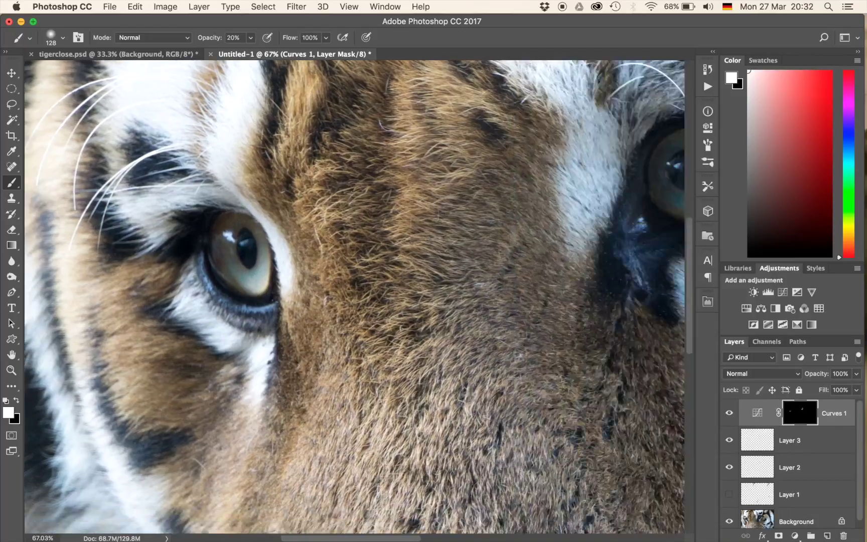
scroll(463, 287, "up", 4)
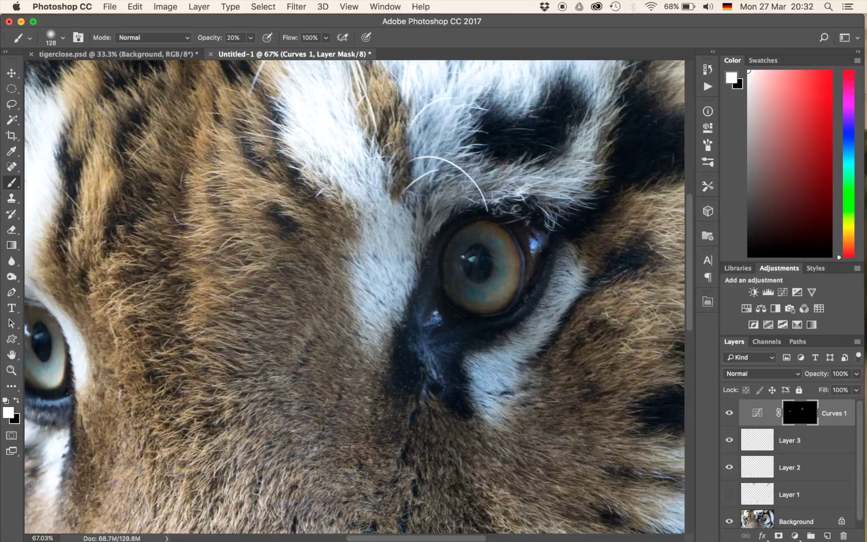
left_click(782, 291)
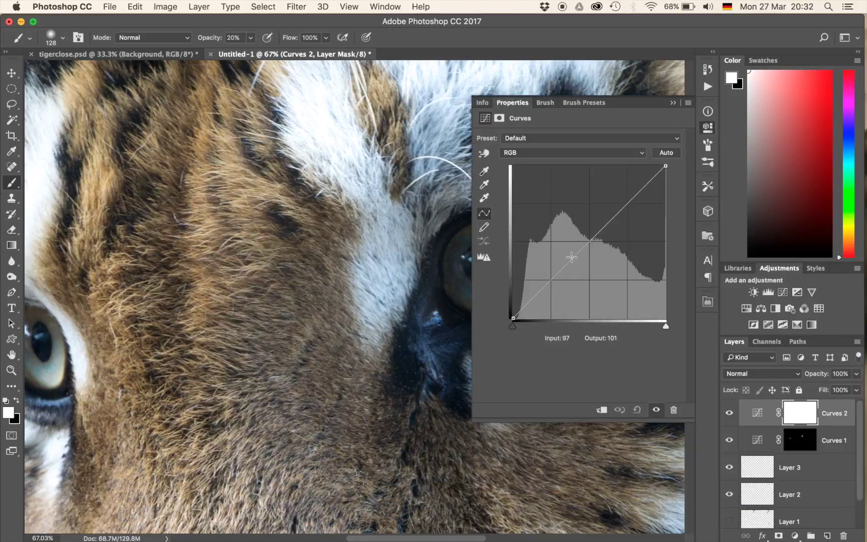
left_click(589, 255)
left_click_drag(589, 255, 588, 254)
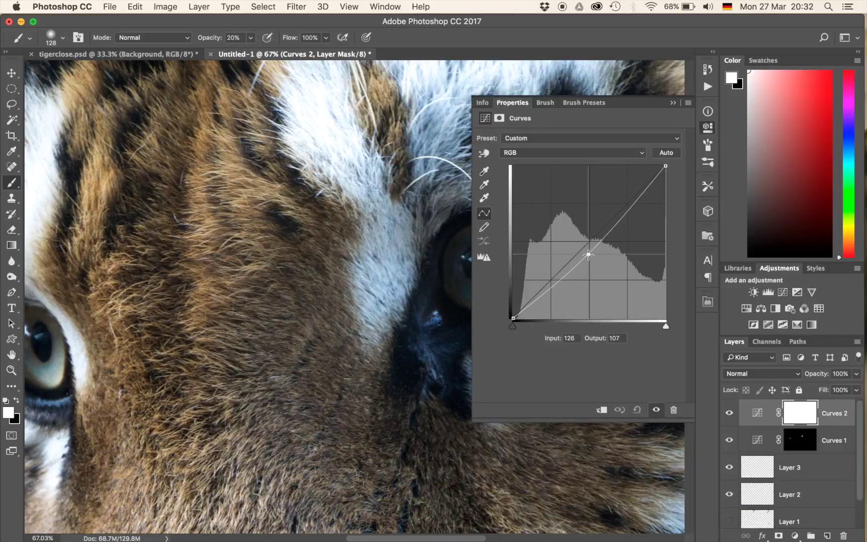
left_click(673, 103)
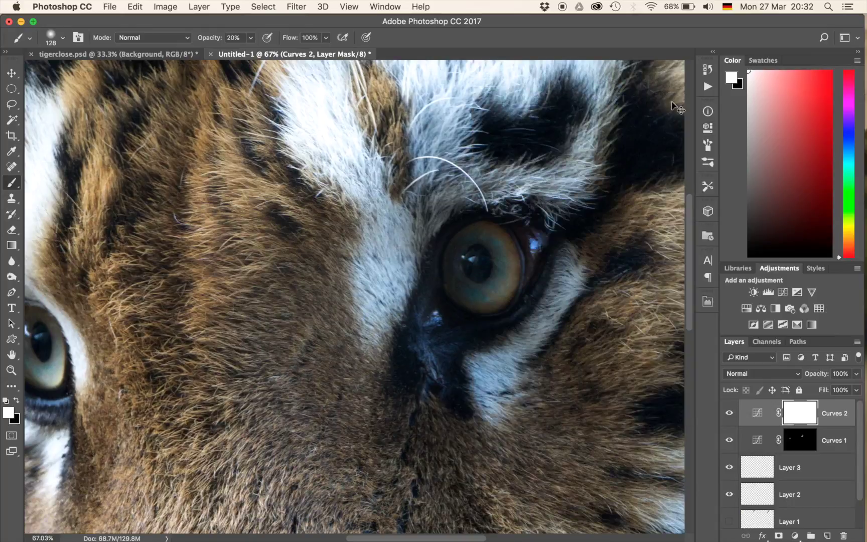
key("super+i")
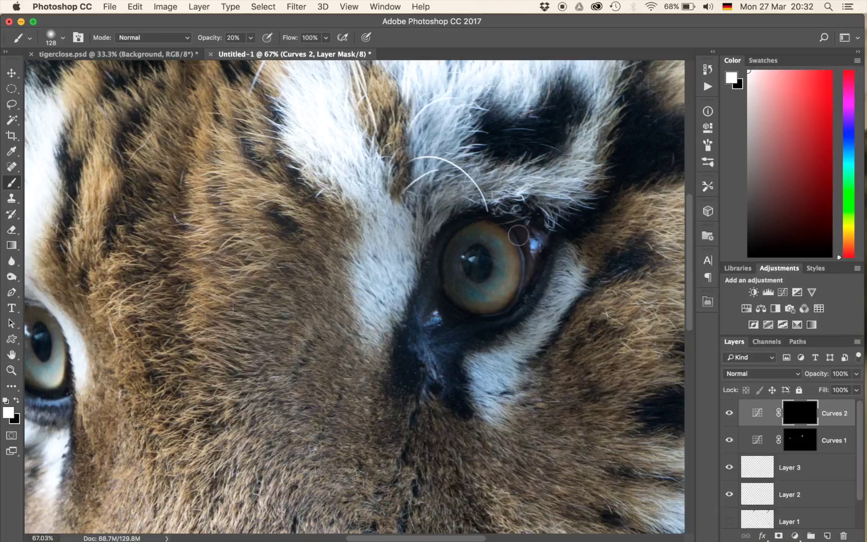
Paint white at 40% brush opacity on the Curves 2 mask along the iris rims and the left eye's pupil to darken them
key("4")
mouse_move(510, 230)
left_mouse_down()
mouse_move(522, 264)
mouse_move(521, 286)
mouse_move(503, 306)
mouse_move(509, 314)
mouse_move(457, 304)
mouse_move(452, 284)
mouse_move(465, 301)
mouse_move(480, 273)
mouse_move(485, 278)
mouse_move(490, 257)
mouse_move(480, 265)
mouse_move(505, 226)
mouse_move(516, 231)
mouse_move(527, 274)
mouse_move(486, 314)
mouse_move(450, 301)
left_mouse_up()
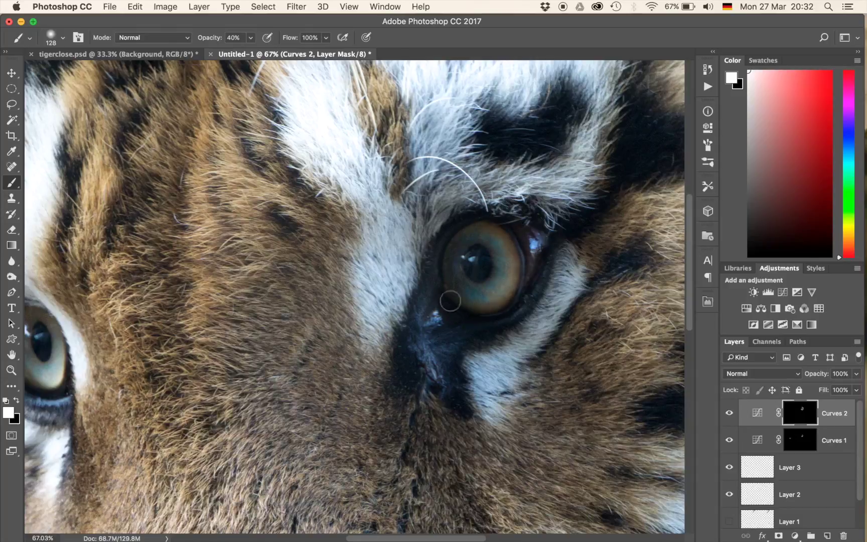
left_click_drag(284, 309, 565, 230)
mouse_move(326, 307)
left_mouse_down()
mouse_move(313, 317)
mouse_move(350, 297)
mouse_move(342, 305)
left_mouse_up()
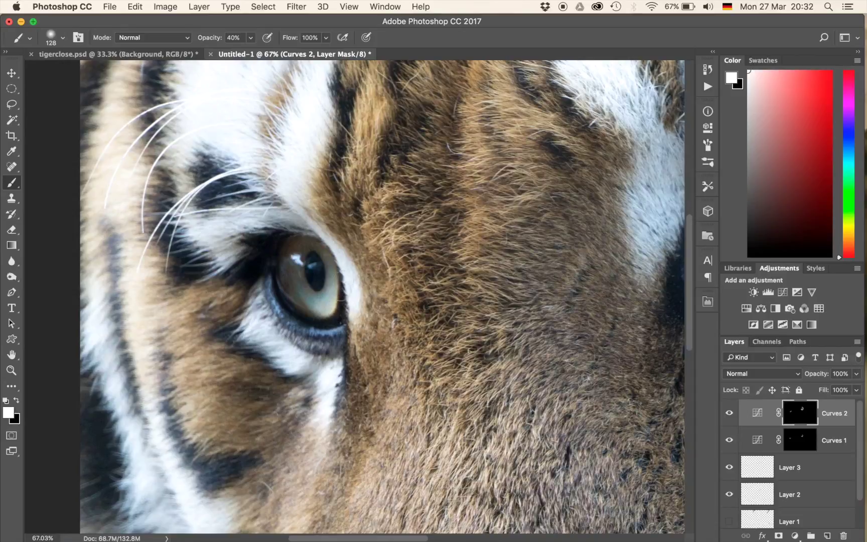
mouse_move(316, 257)
left_mouse_down()
mouse_move(297, 255)
mouse_move(304, 244)
mouse_move(297, 244)
mouse_move(326, 257)
mouse_move(290, 278)
mouse_move(316, 286)
mouse_move(286, 297)
mouse_move(336, 320)
mouse_move(315, 315)
left_mouse_up()
Reduce the opacity of Layer 3's teal strokes to 54%
scroll(424, 276, "down", 4)
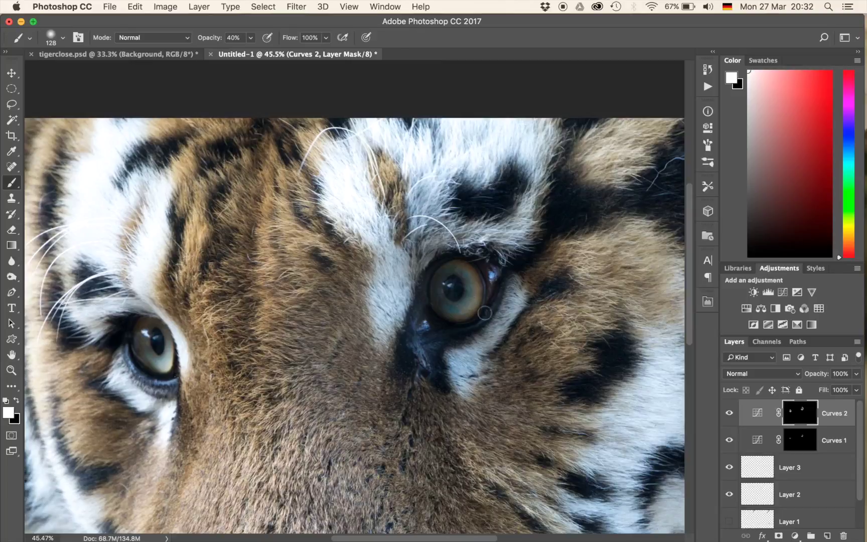
left_click(758, 465)
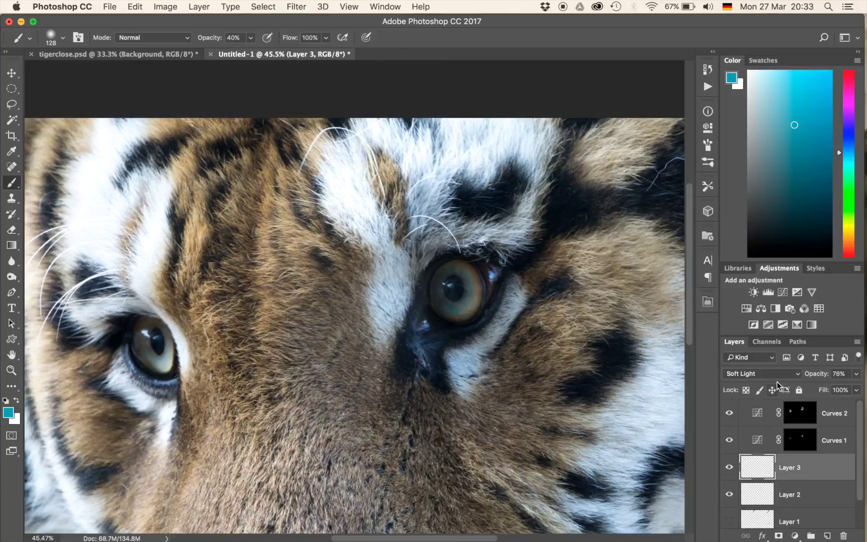
mouse_move(818, 377)
left_mouse_down()
mouse_move(797, 379)
mouse_move(805, 378)
left_mouse_up()
Group the eye-enhancement layers from Curves 2 down to Layer 2
scroll(354, 296, "down", 3)
scroll(354, 297, "up", 1)
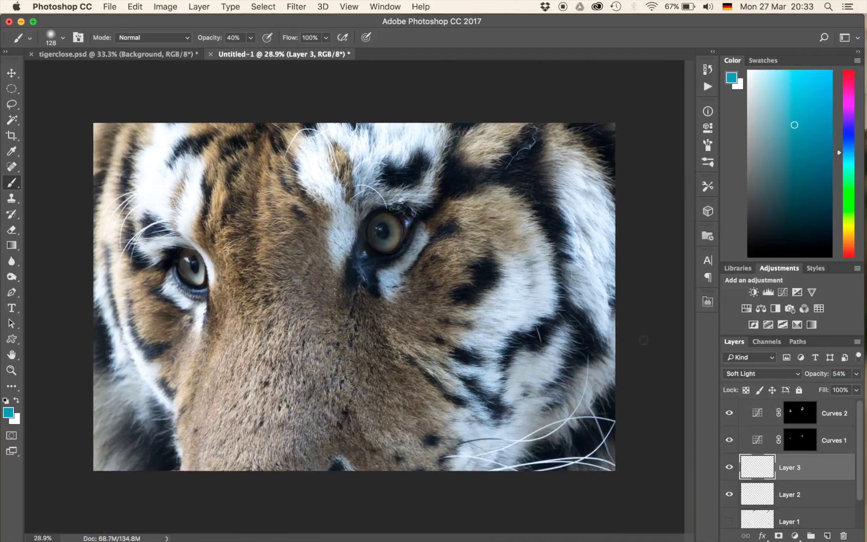
left_click(842, 410)
scroll(834, 442, "down", 2)
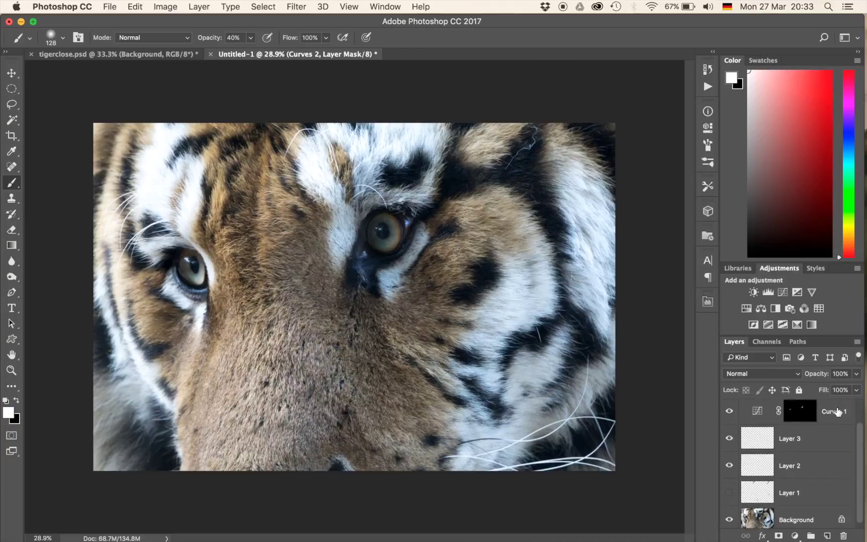
left_click(825, 467, "shift")
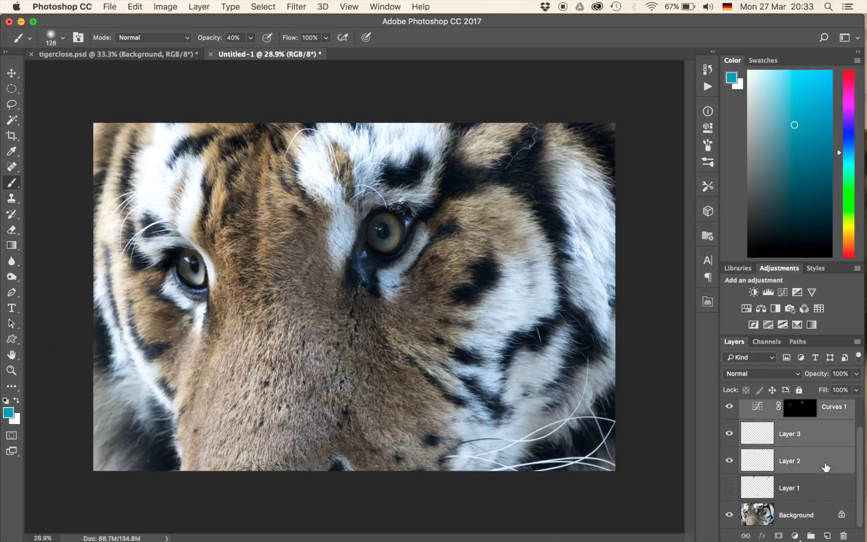
key("super+g")
Compare the eyes before and after the enhancement by repeatedly toggling the visibility of Group 1
left_click(730, 407)
left_click(730, 406)
left_click(730, 407)
left_click(730, 407)
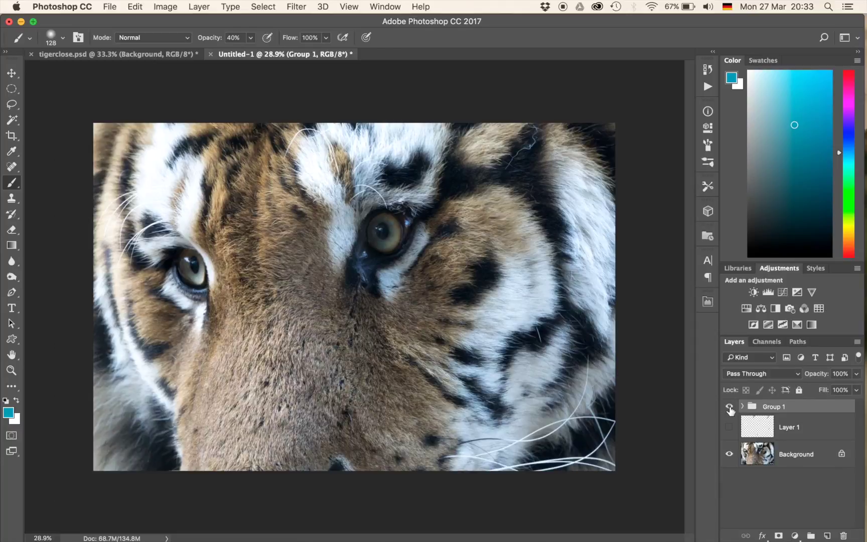
left_click(730, 407)
left_click(730, 407)
left_click(730, 408)
left_click(730, 407)
left_click(730, 408)
left_click(730, 407)
left_click(730, 408)
left_click(730, 408)
left_click(730, 407)
left_click(730, 407)
Turn Layer 1 with the healed hairs back on and check the retouch with Group 1 toggled off and on
left_click(729, 427)
left_click(729, 407)
left_click(729, 406)
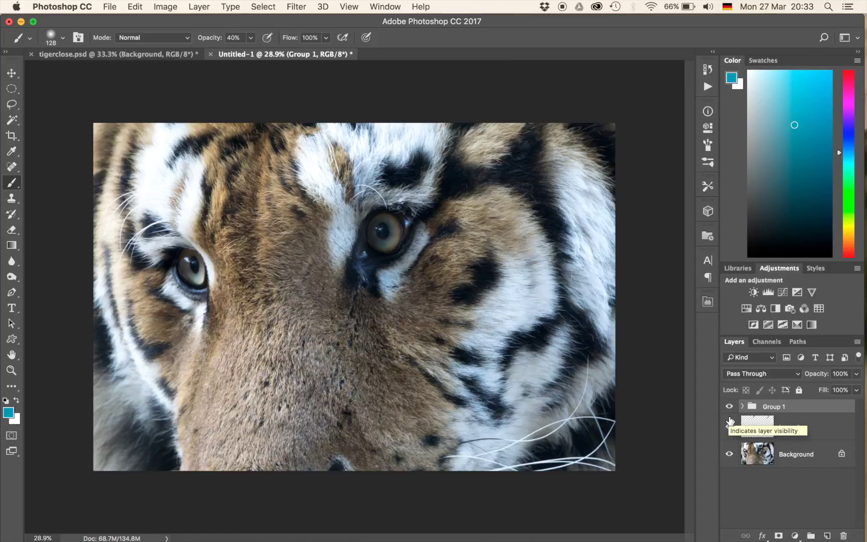
left_click(730, 422)
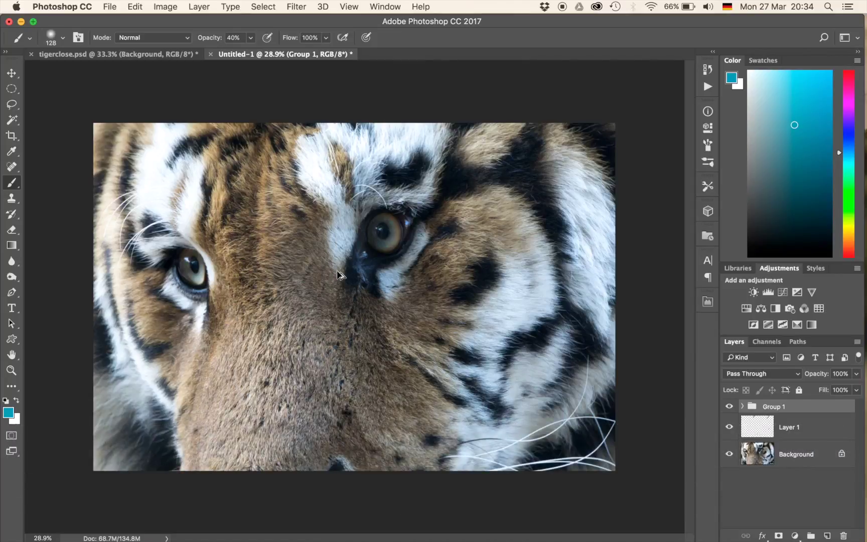
Stamp all visible layers into a new merged layer and open it in the Nik Collection's Color Efex Pro 4 filter
key("super+alt+shift+e")
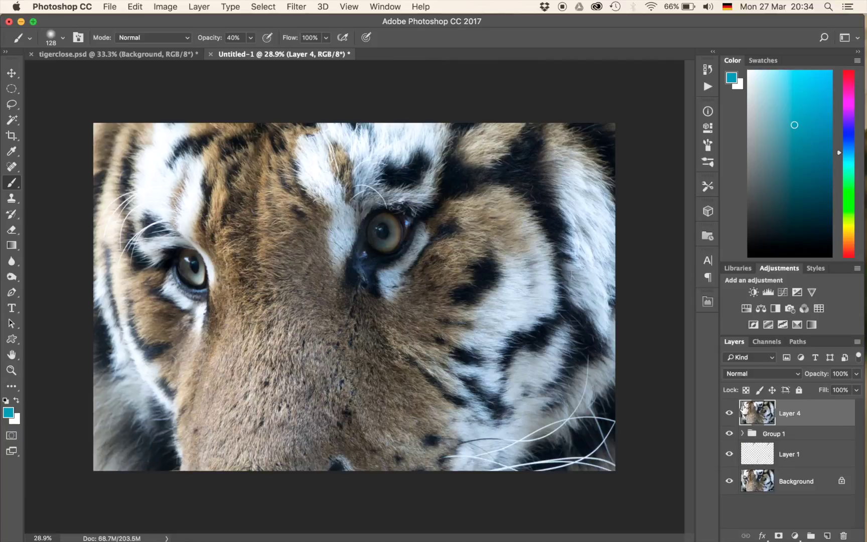
left_click(297, 5)
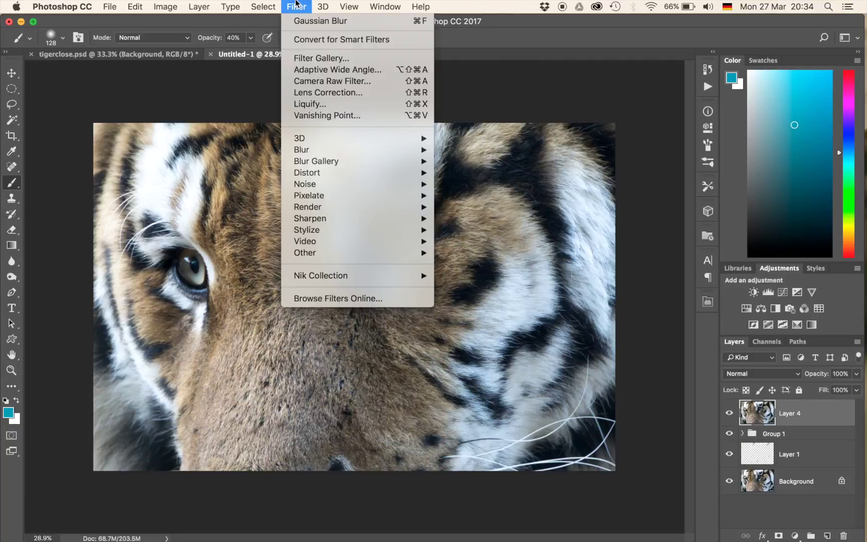
mouse_move(333, 277)
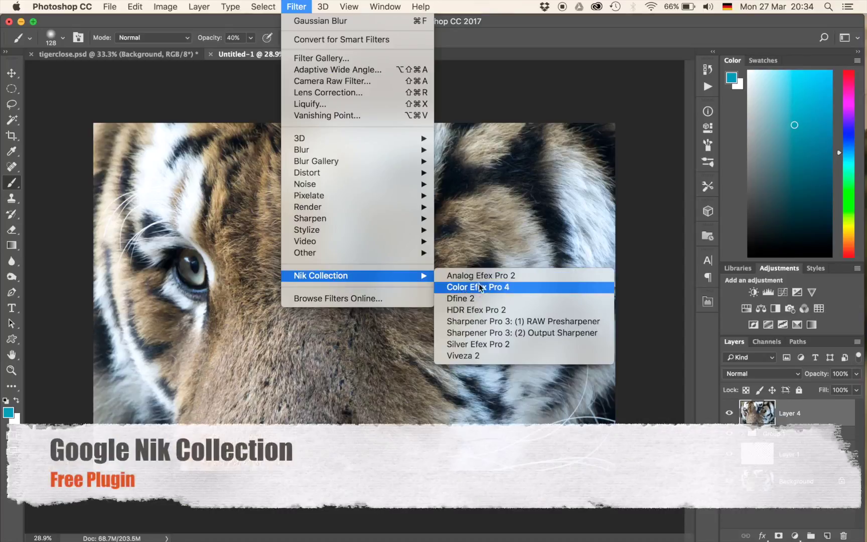
left_click(479, 287)
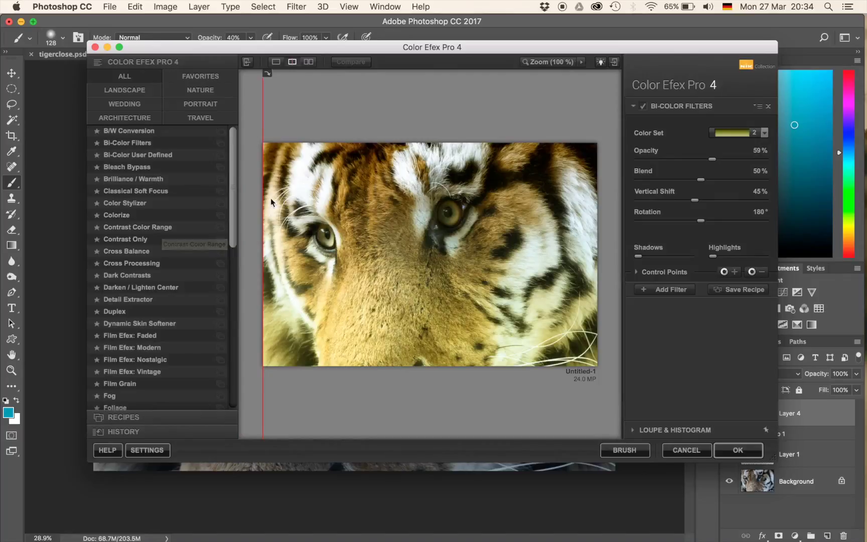
Choose the Bi-Color Filters effect and set its color set to Brown 2
left_click(122, 142)
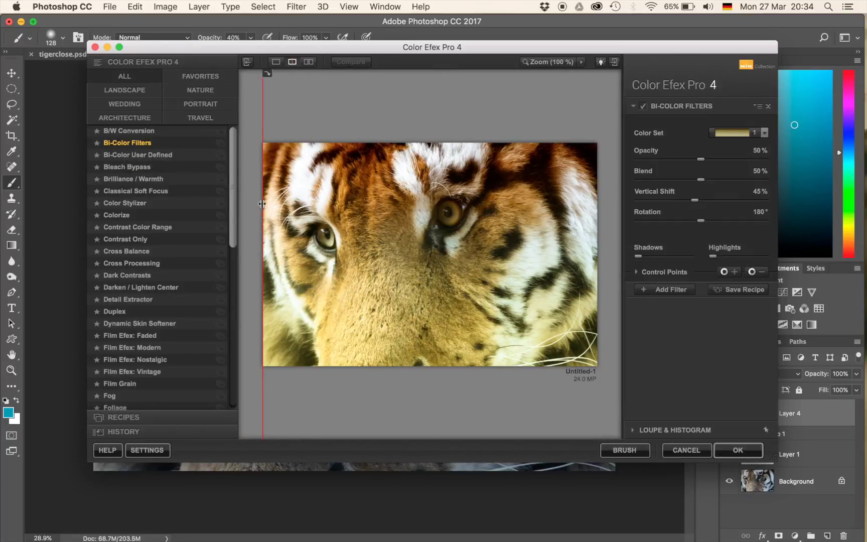
left_click_drag(261, 204, 200, 231)
left_click(733, 132)
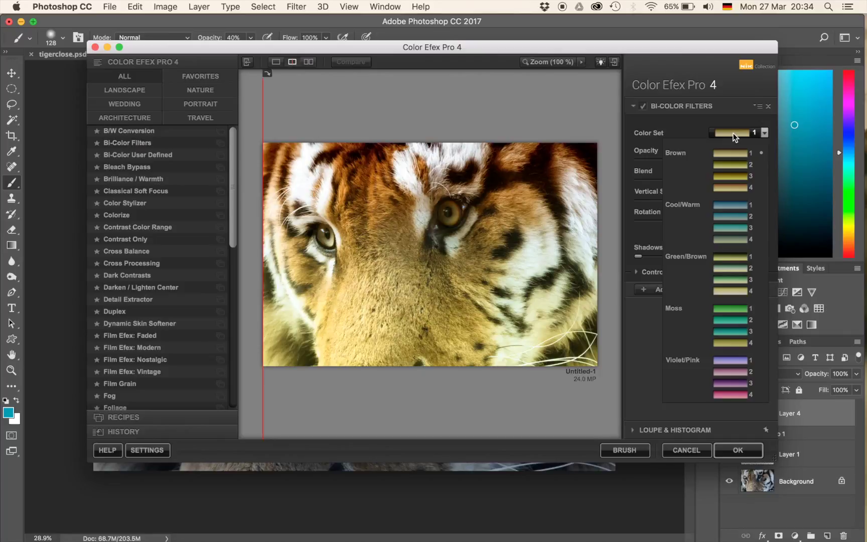
left_click(732, 161)
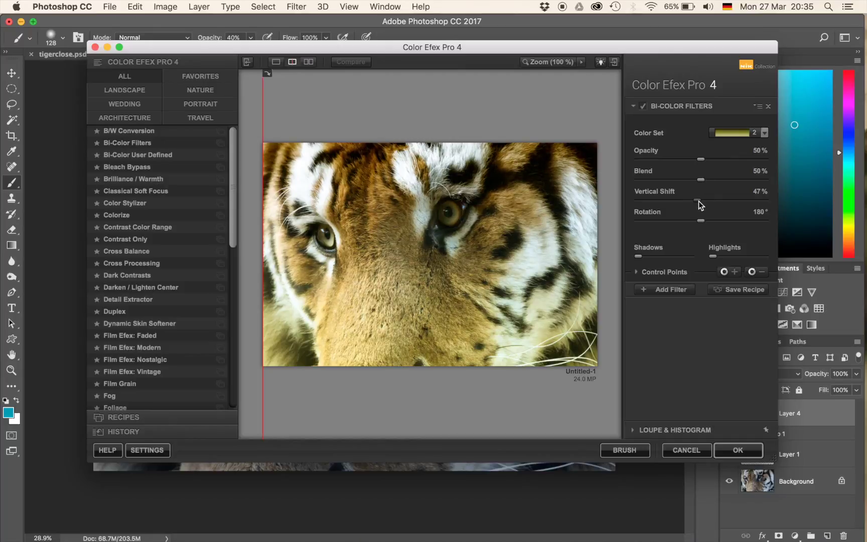
Set the Bi-Color filter's opacity to 40%, blend to 82%, vertical shift to 54% and rotation to 141°, and apply it
left_click_drag(707, 220, 693, 222)
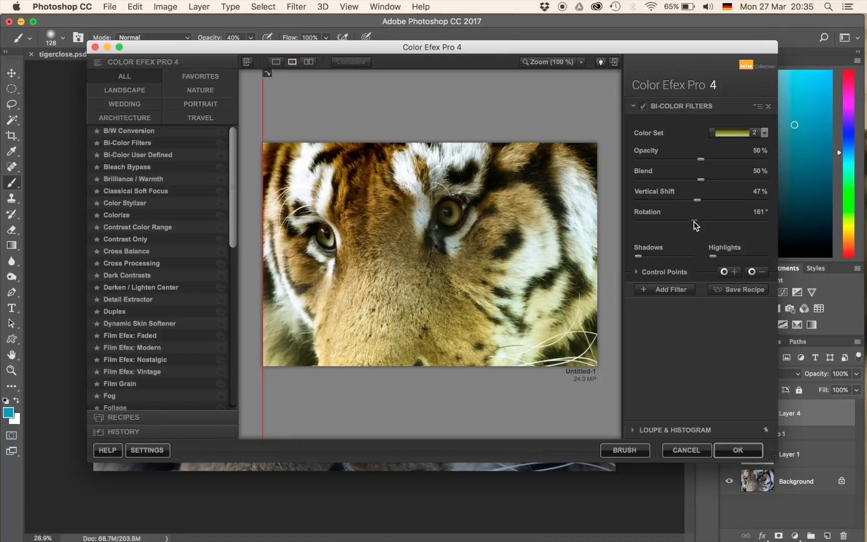
left_click_drag(698, 199, 692, 218)
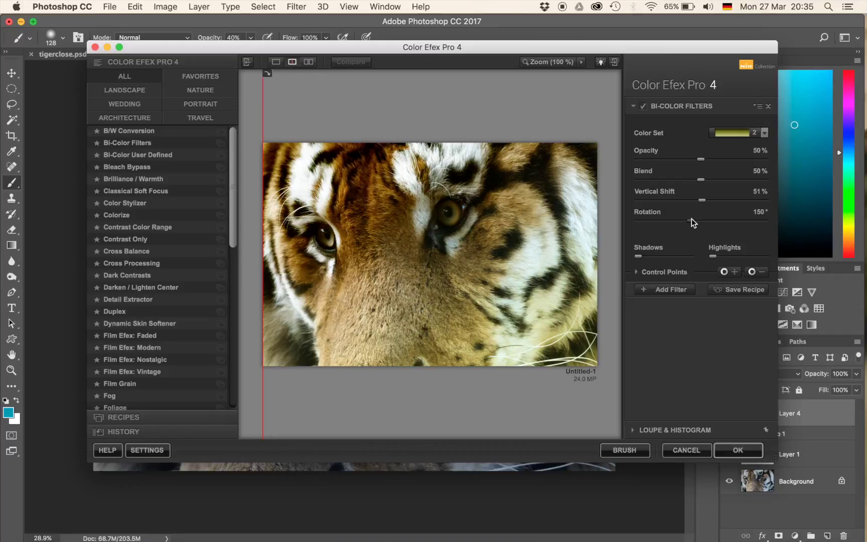
left_click_drag(691, 222, 687, 221)
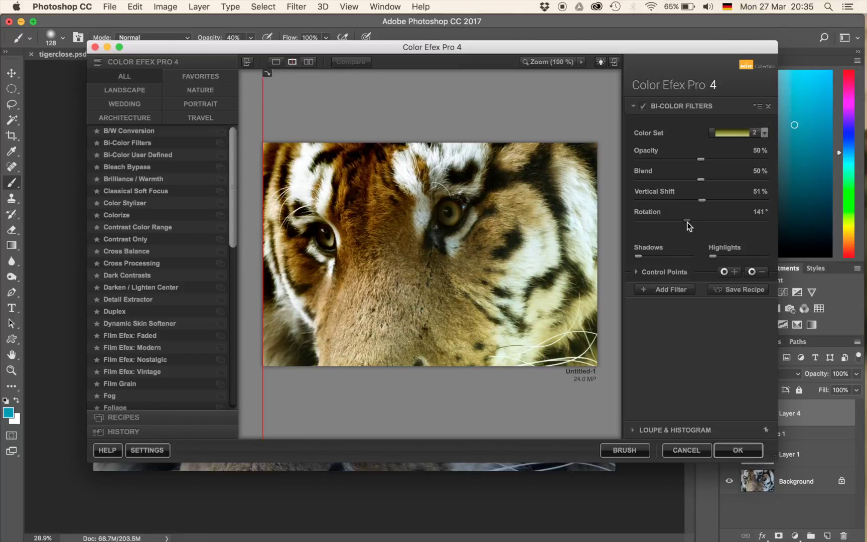
left_click_drag(689, 161, 688, 160)
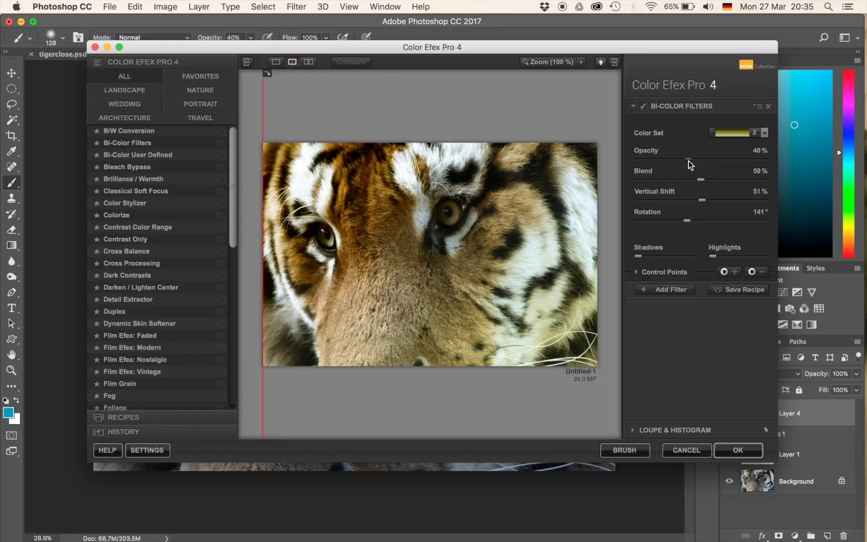
left_click_drag(700, 199, 705, 200)
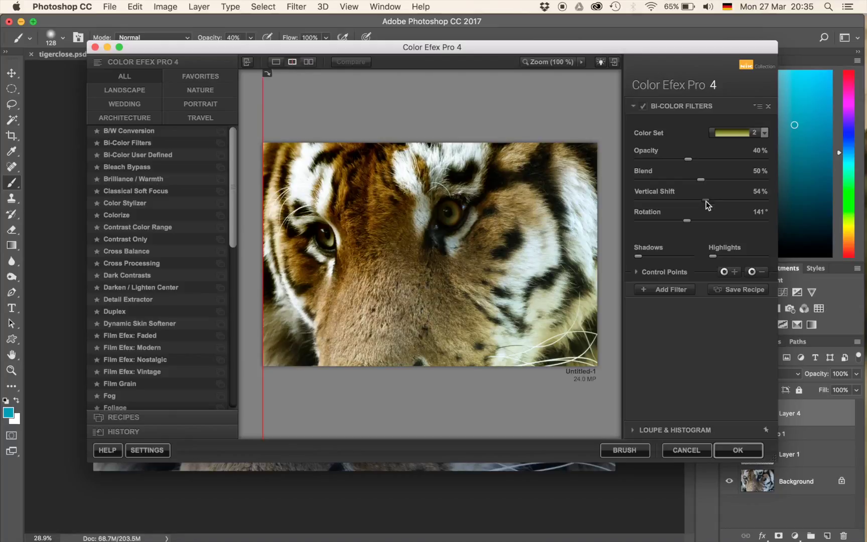
left_click_drag(701, 176, 729, 176)
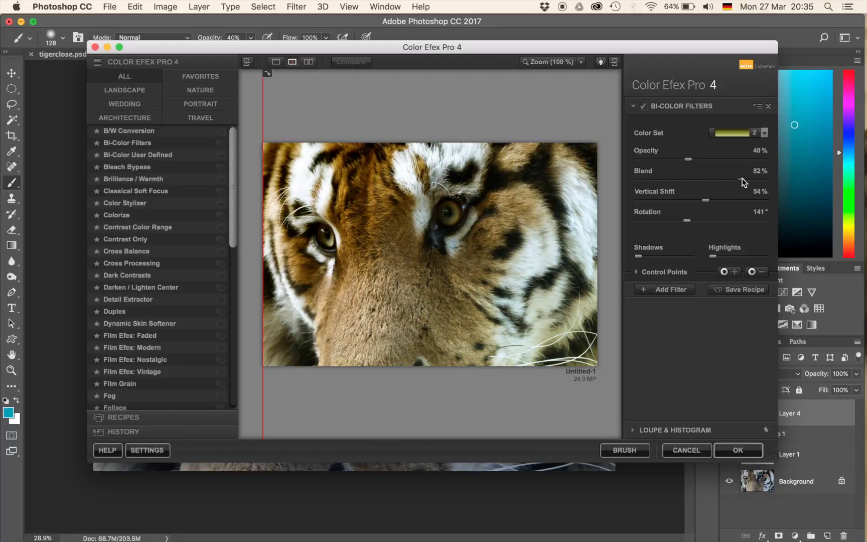
left_click(738, 450)
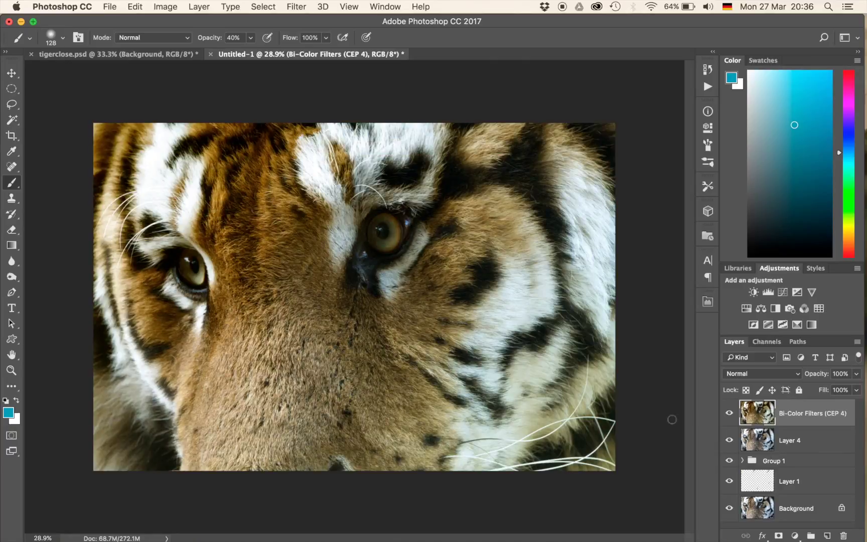
Compare the image with and without the Bi-Color Filters effect by repeatedly toggling that layer's visibility
left_click(729, 413)
left_click(730, 413)
left_click(730, 413)
left_click(730, 413)
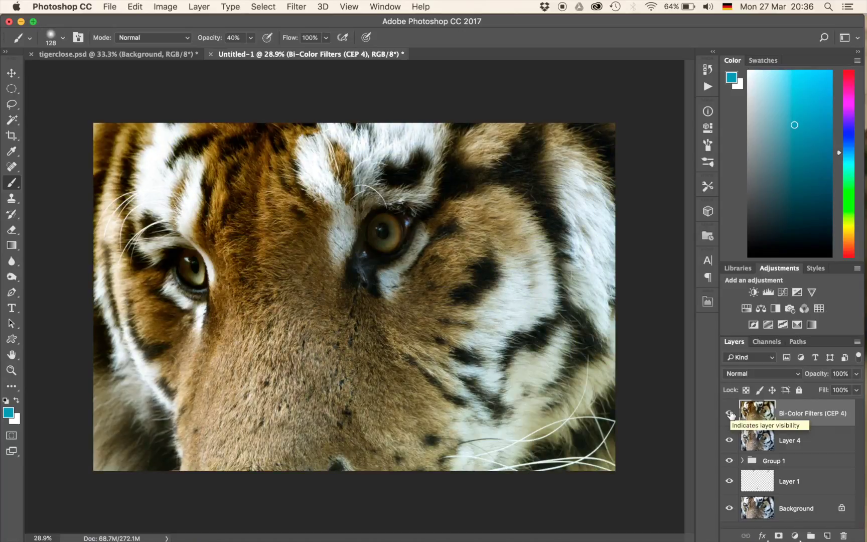
left_click(730, 413)
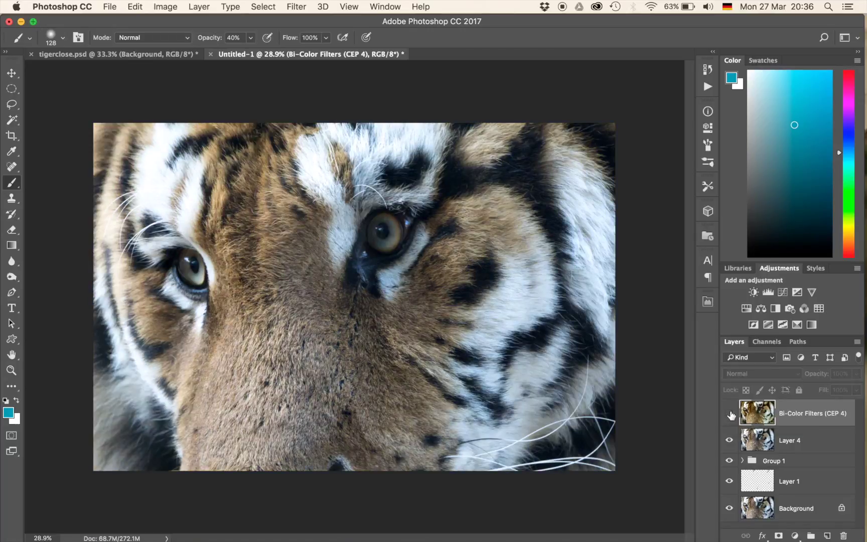
left_click(730, 413)
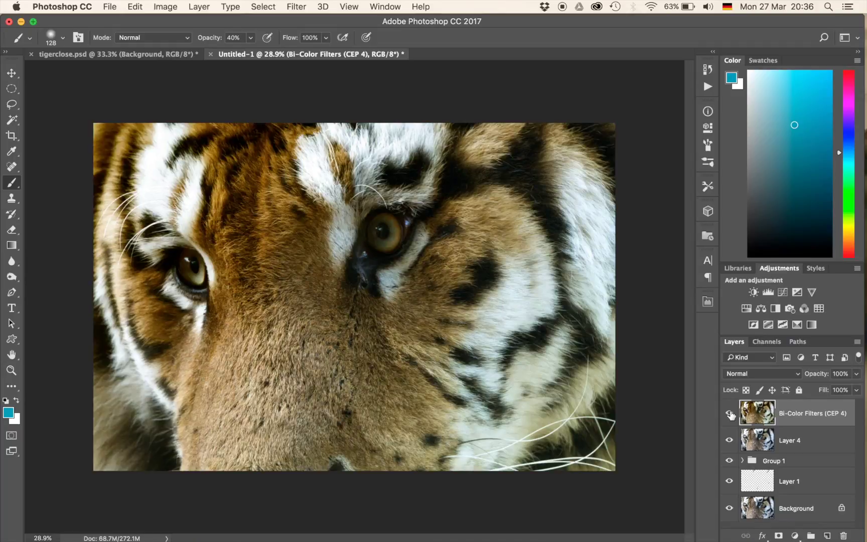
left_click(730, 413)
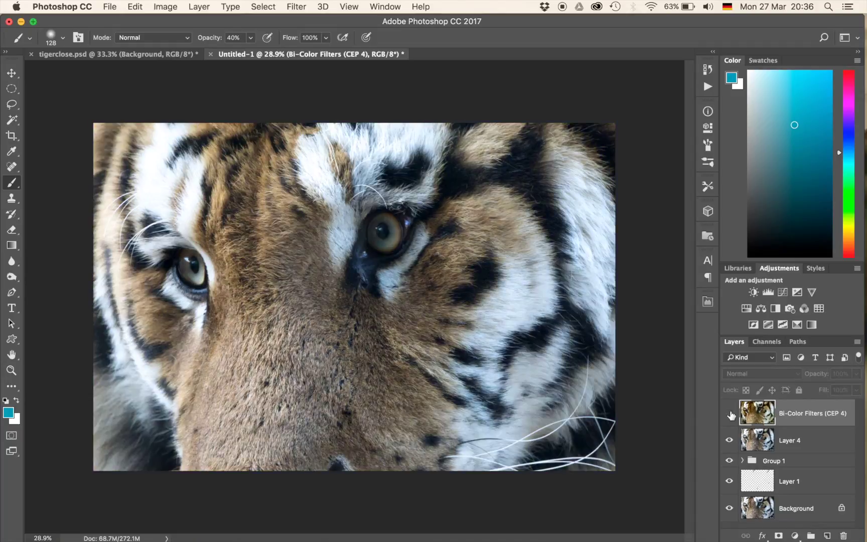
left_click(730, 413)
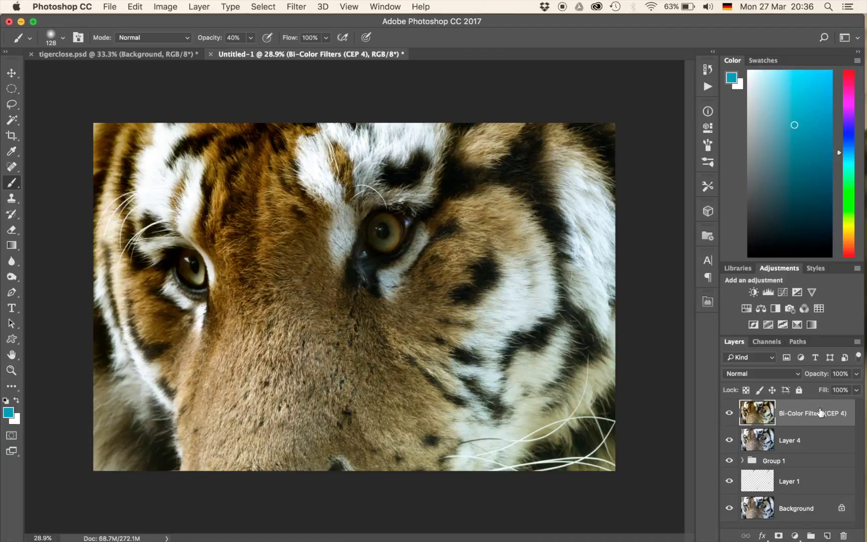
Add a mask to the Bi-Color Filters layer and paint black over both eyes with a soft low-opacity brush to remove the color cast there
left_click(779, 536)
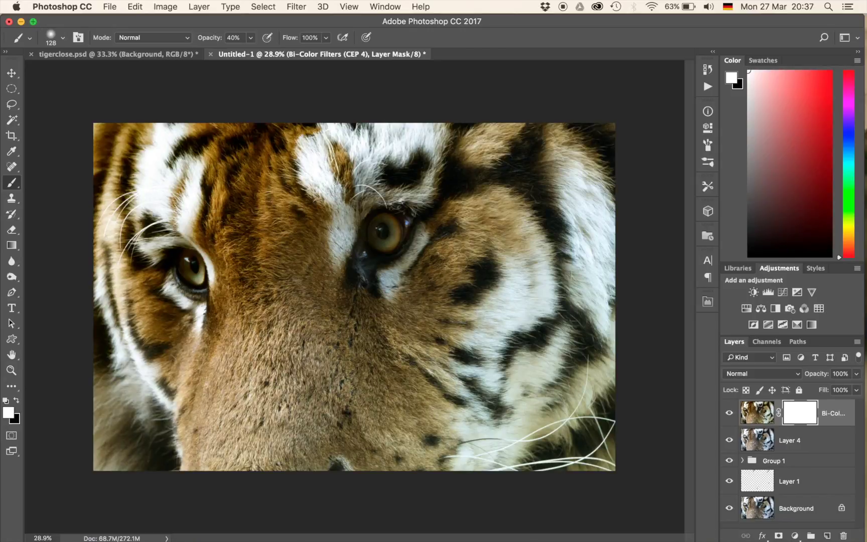
key("x")
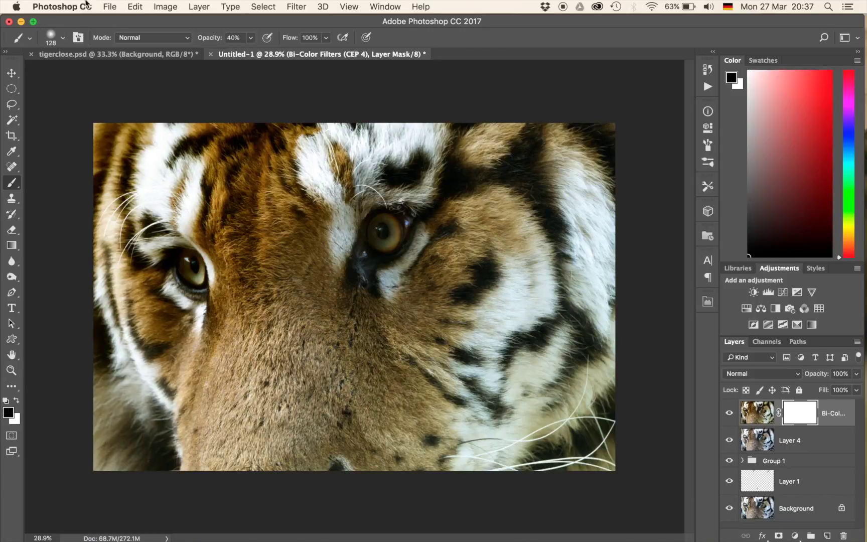
scroll(367, 243, "up", 5)
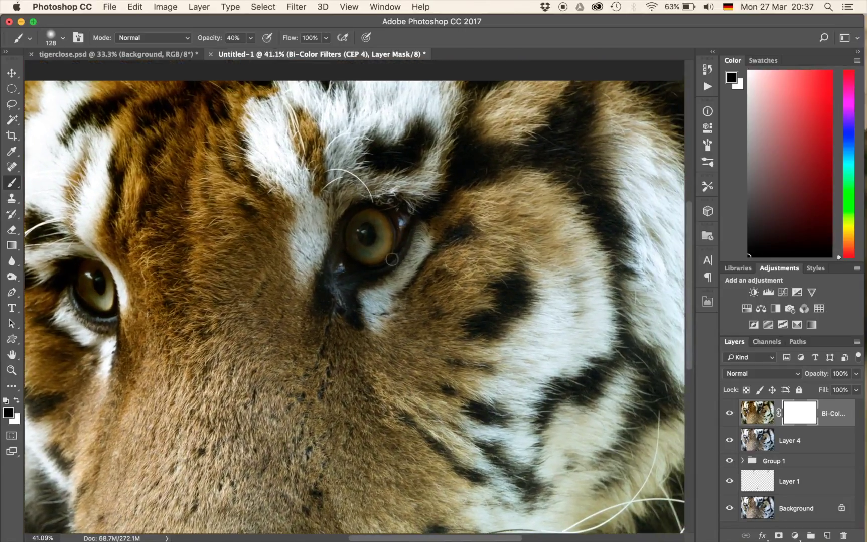
mouse_move(372, 255)
left_mouse_down()
mouse_move(412, 261)
mouse_move(372, 246)
mouse_move(362, 253)
mouse_move(364, 236)
mouse_move(352, 271)
mouse_move(364, 277)
mouse_move(349, 288)
mouse_move(345, 267)
mouse_move(354, 266)
left_mouse_up()
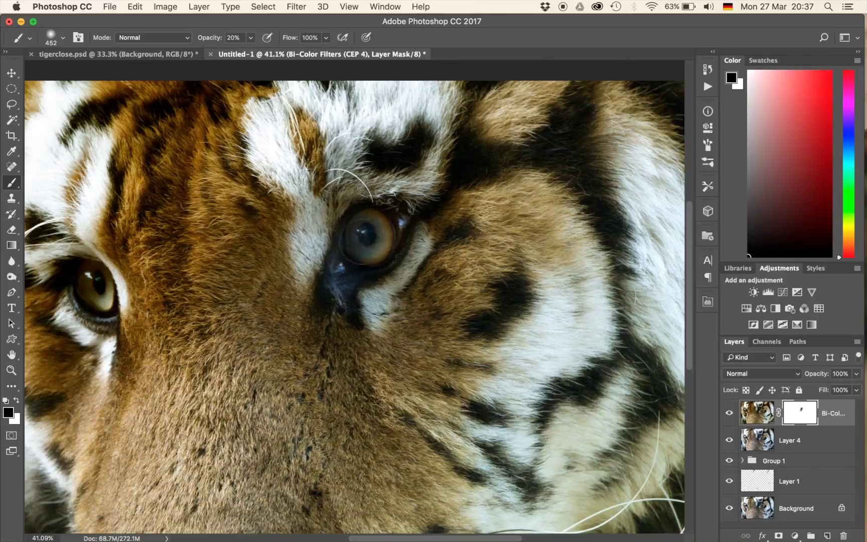
mouse_move(391, 238)
left_mouse_down()
mouse_move(380, 247)
mouse_move(378, 223)
mouse_move(361, 226)
left_mouse_up()
mouse_move(340, 306)
left_mouse_down()
mouse_move(394, 224)
mouse_move(336, 289)
mouse_move(373, 209)
mouse_move(392, 252)
mouse_move(349, 287)
mouse_move(379, 253)
mouse_move(384, 220)
mouse_move(377, 266)
left_mouse_up()
scroll(220, 288, "left", 5)
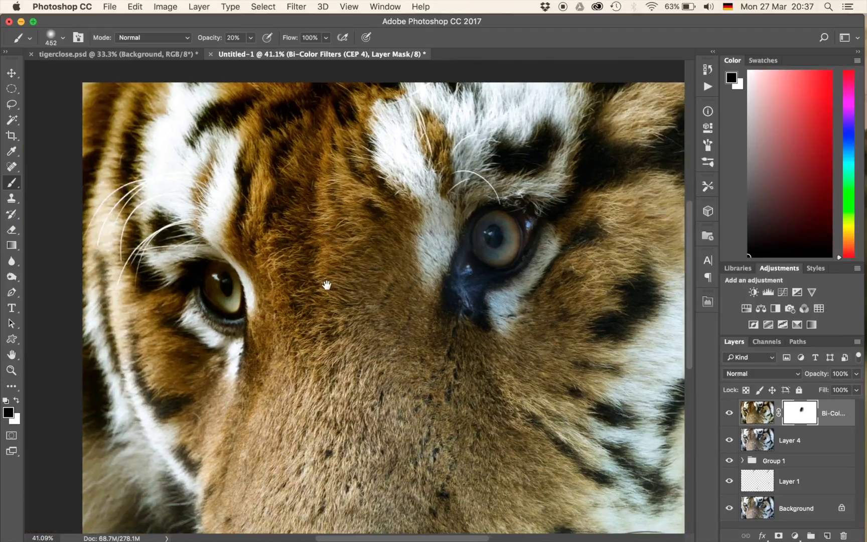
mouse_move(233, 293)
left_mouse_down()
mouse_move(182, 270)
mouse_move(237, 295)
mouse_move(218, 285)
left_mouse_up()
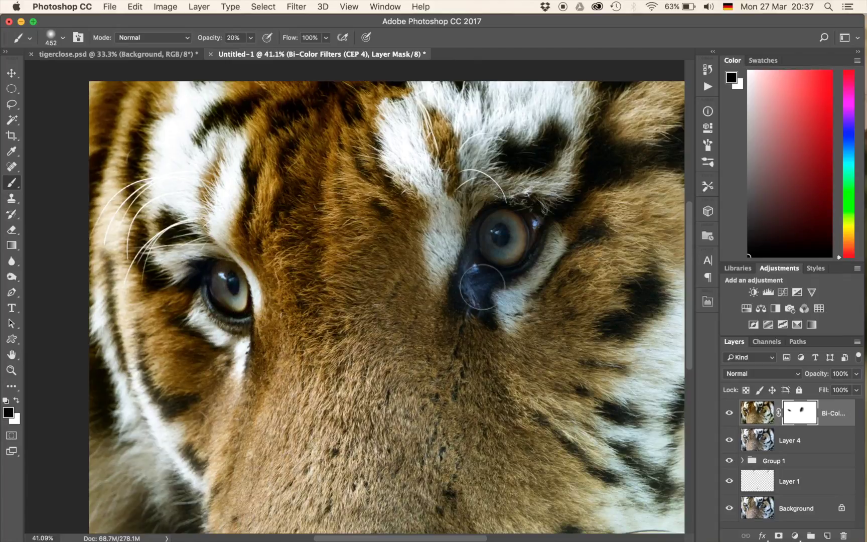
scroll(482, 287, "down", 8)
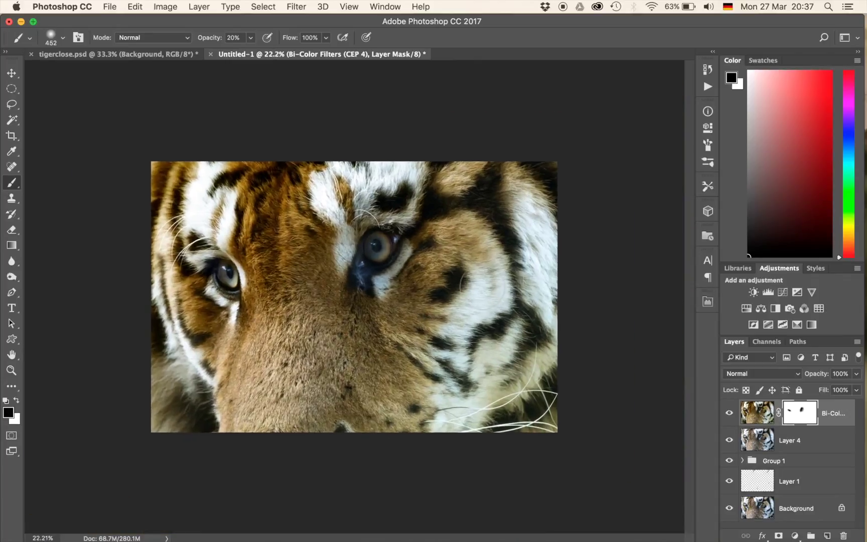
Check the masked eyes by toggling the Bi-Color Filters layer off and on
left_click(730, 413)
left_click(730, 413)
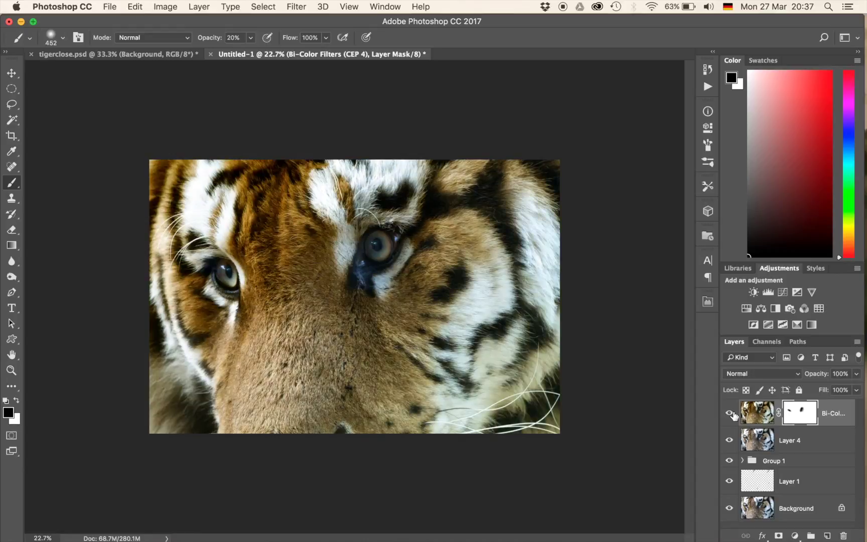
left_click(730, 413)
Add a darkening Curves adjustment with a point at input 161, output 144, and invert its mask to black
left_click(782, 292)
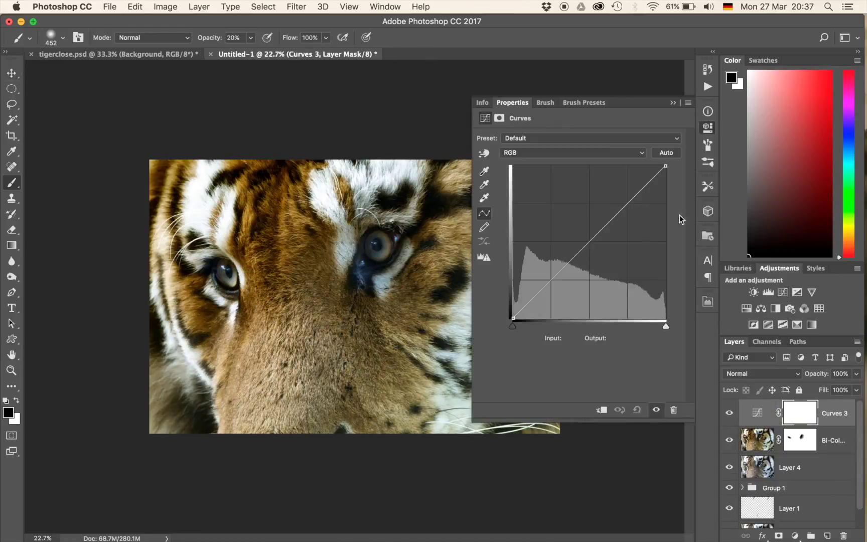
left_click(610, 232)
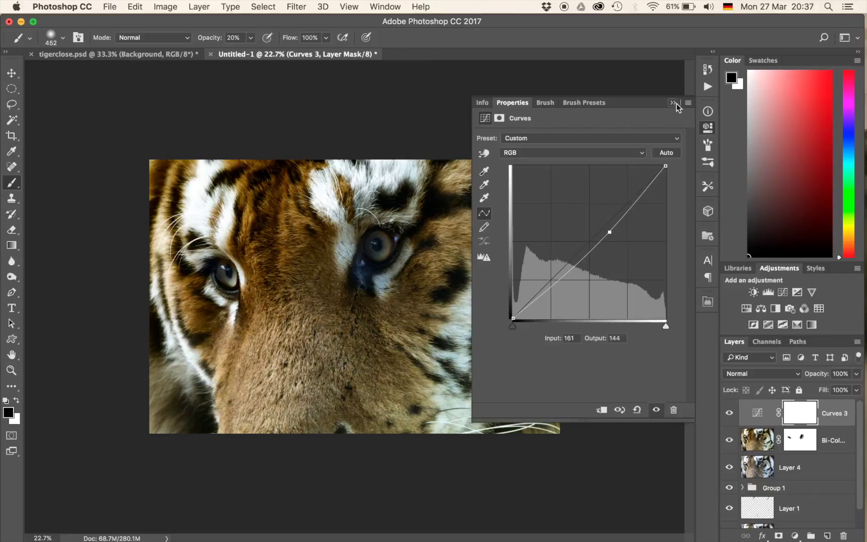
left_click(673, 103)
key("super+i")
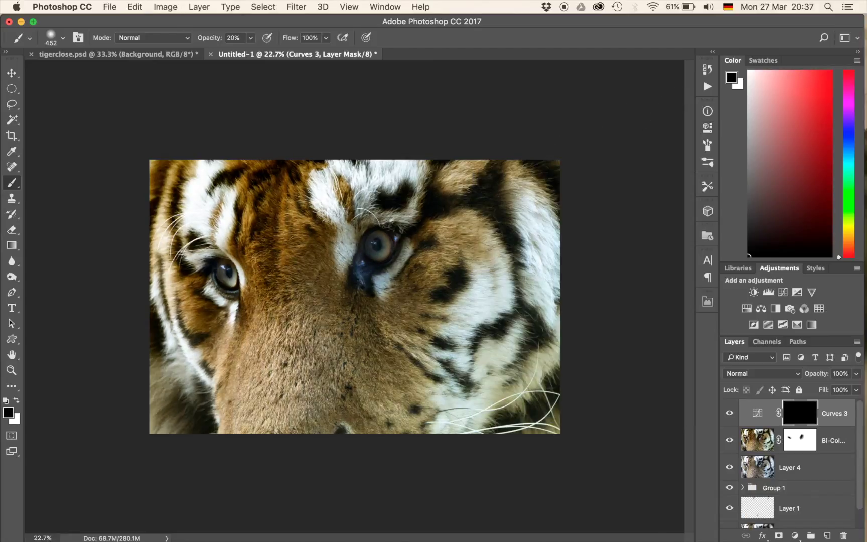
Paint white on the new Curves mask around the image's outer edges with a soft 2791 px brush at 20% opacity to create a vignette
left_click_drag(449, 268, 599, 296)
key("x")
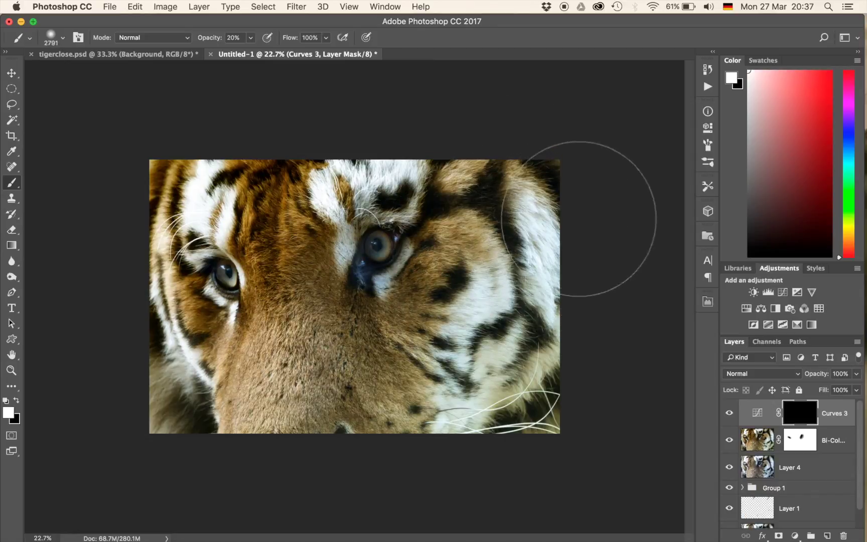
mouse_move(446, 437)
left_mouse_down()
mouse_move(547, 403)
mouse_move(474, 435)
mouse_move(509, 436)
mouse_move(515, 398)
left_mouse_up()
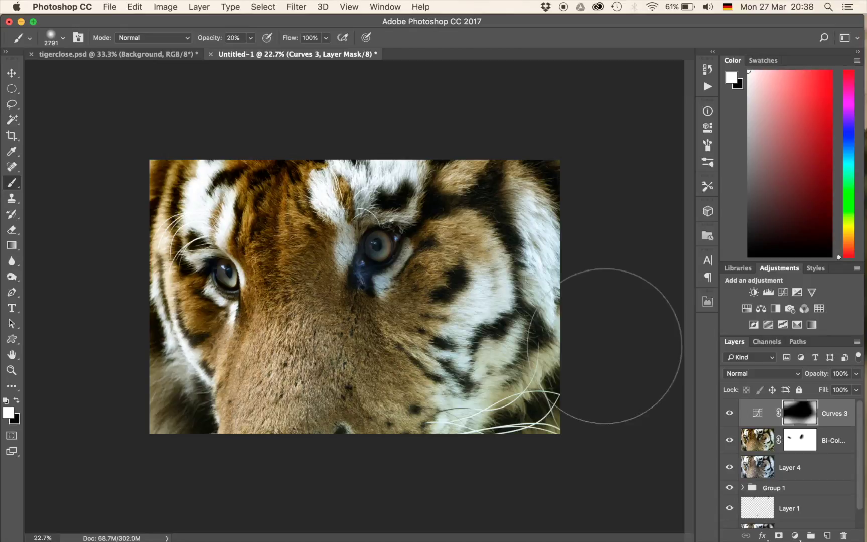
Compare the image with and without the vignette by repeatedly toggling the visibility of Curves 3
left_click(729, 413)
left_click(729, 413)
left_click(729, 413)
left_click(729, 413)
left_click(730, 413)
left_click(730, 413)
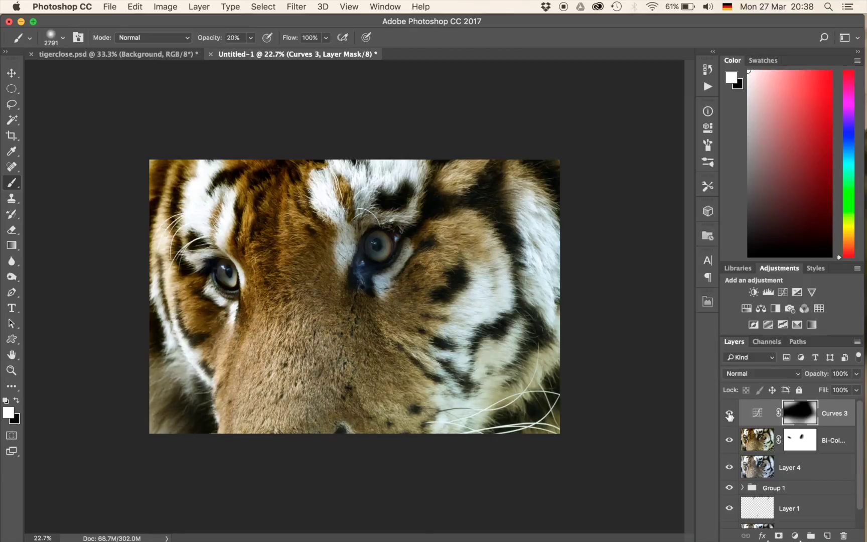
left_click(730, 413)
left_click(729, 413)
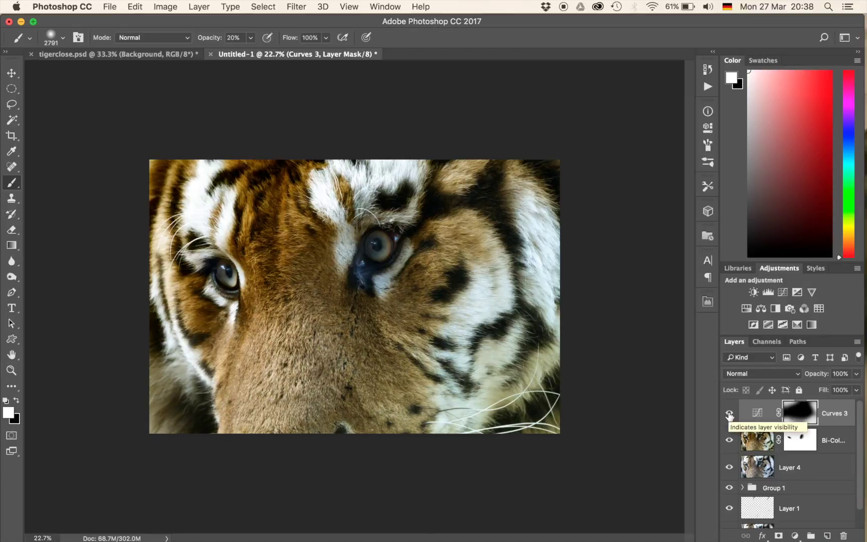
Compare the finished edit with the original by showing only the Background layer and restoring all layers
scroll(729, 414, "down", 1)
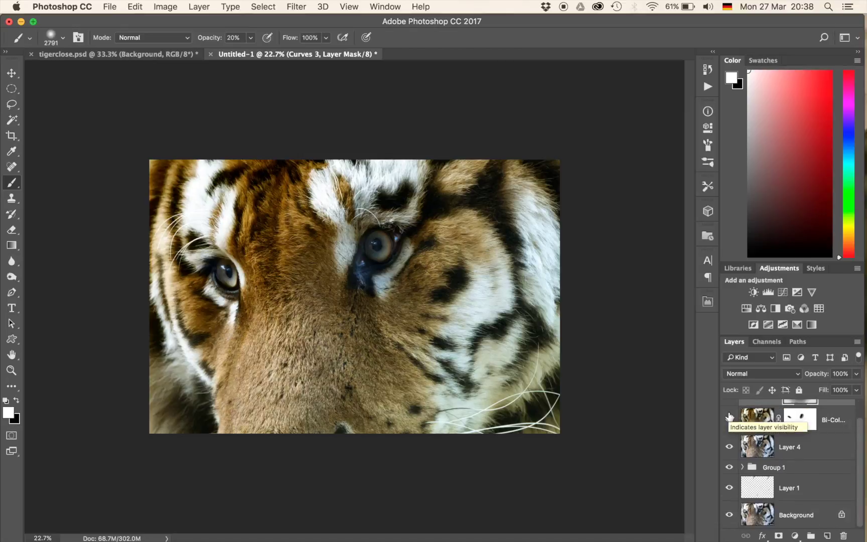
left_click(730, 515, "alt")
left_click(729, 515, "alt")
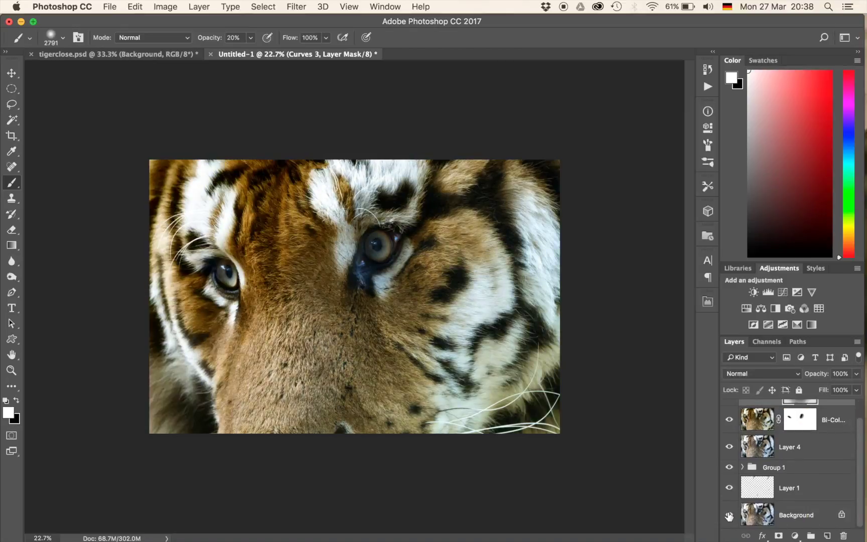